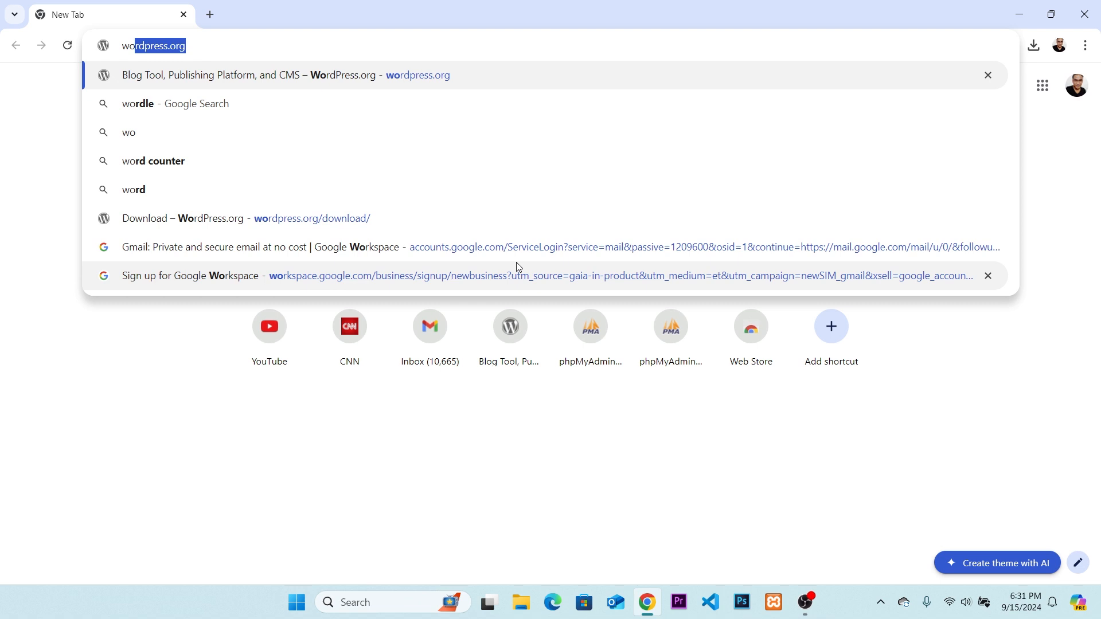
# Search Google for "download wordpress" and open the WordPress.org download page from the results.
pyautogui.press('BackSpace')
pyautogui.press('BackSpace')
pyautogui.press('BackSpace')
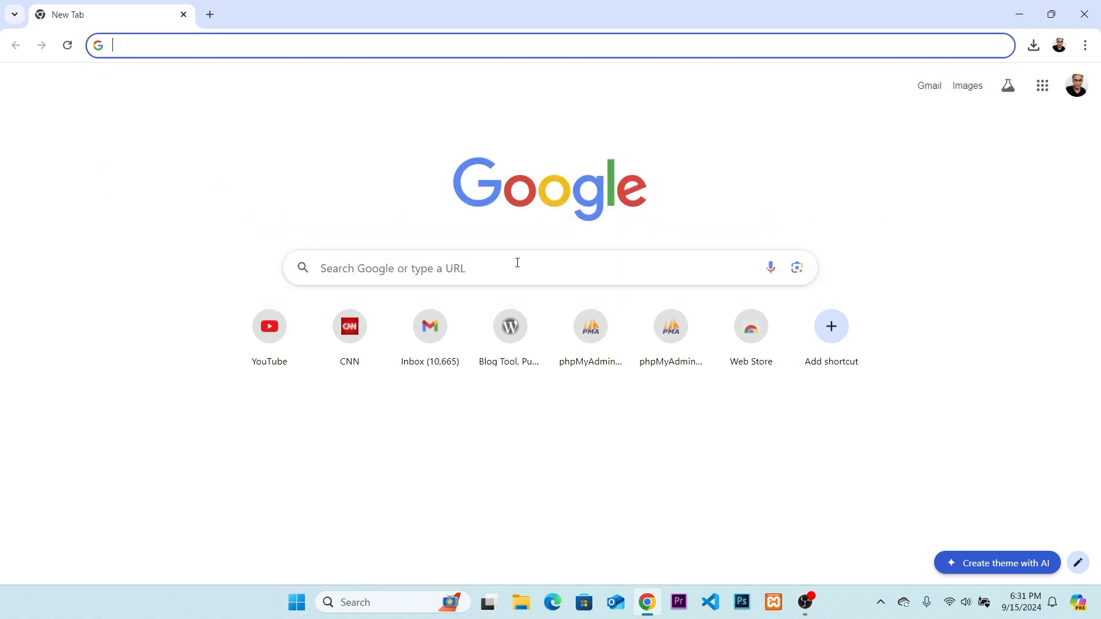
pyautogui.write('d')
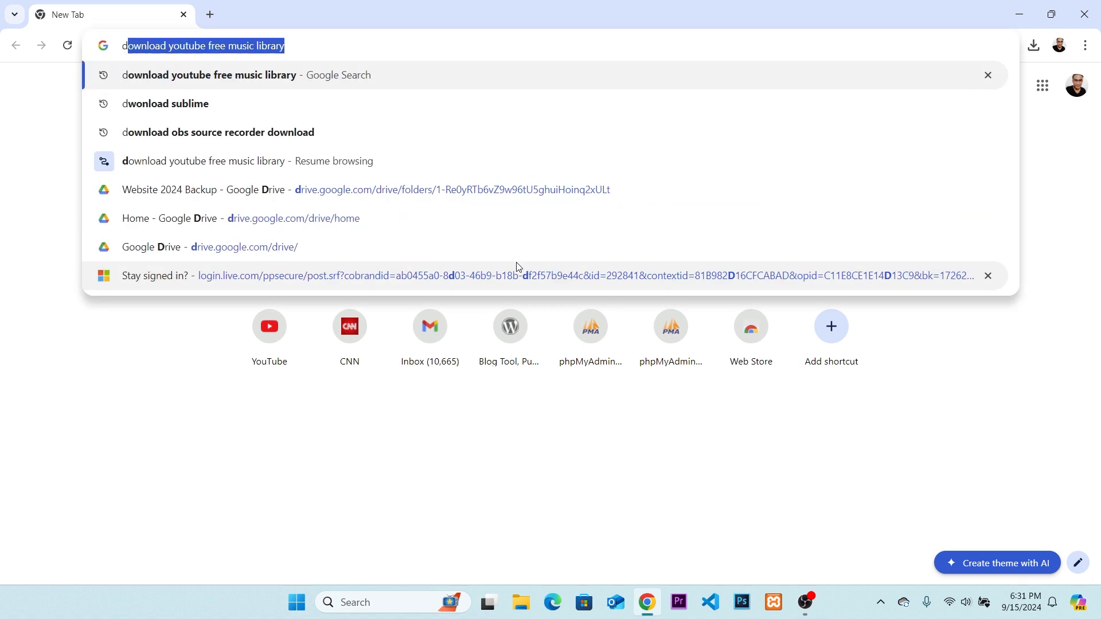
pyautogui.write('ownload wordpress')
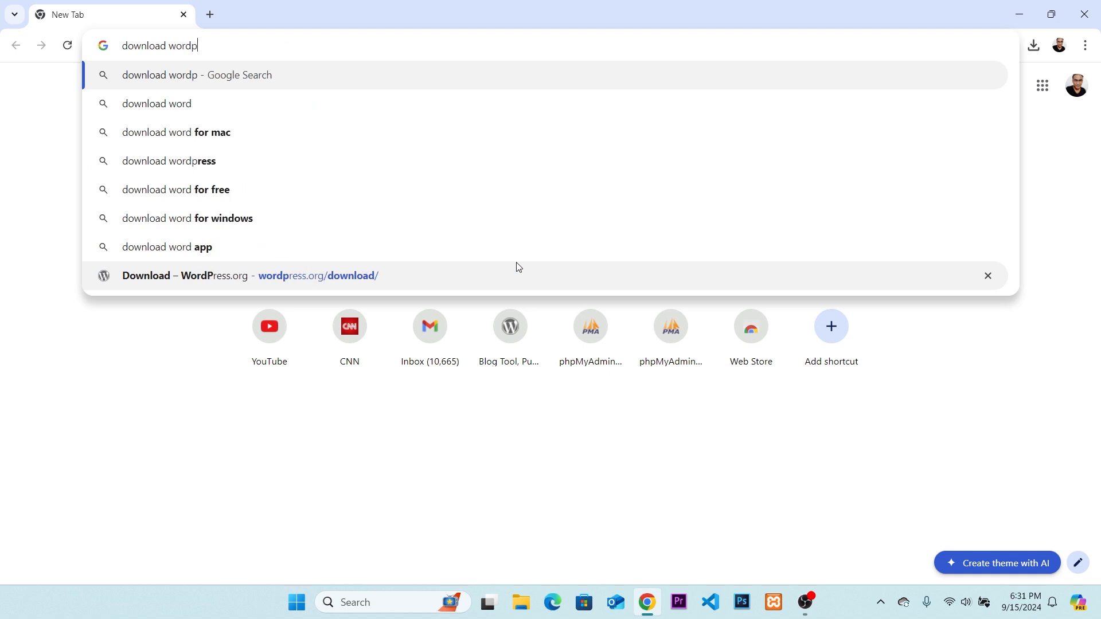
pyautogui.press('Return')
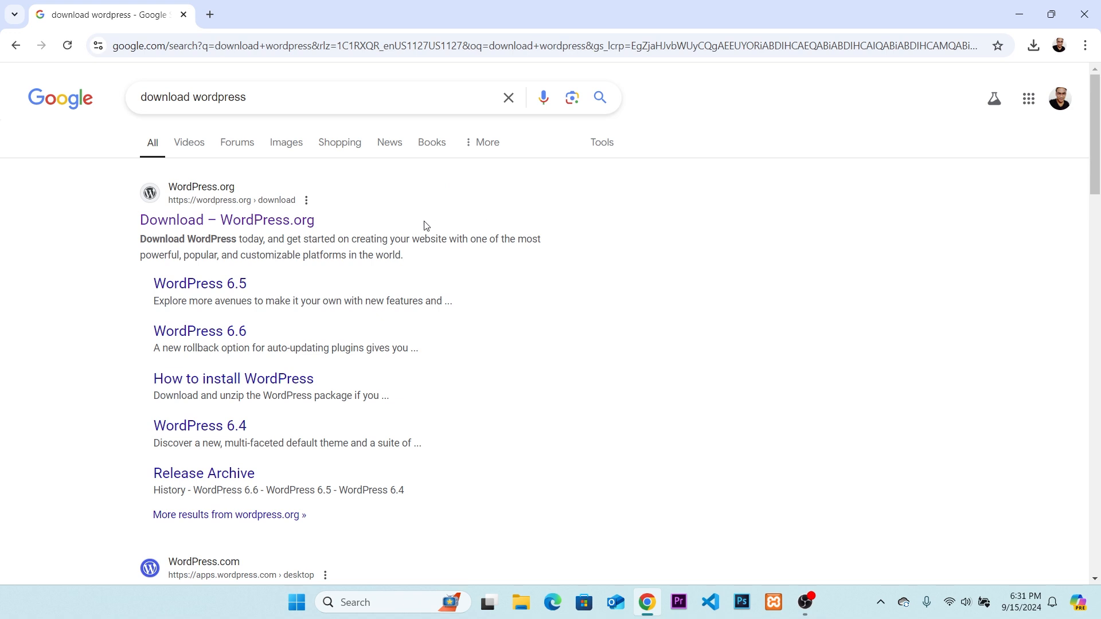
pyautogui.click(302, 228)
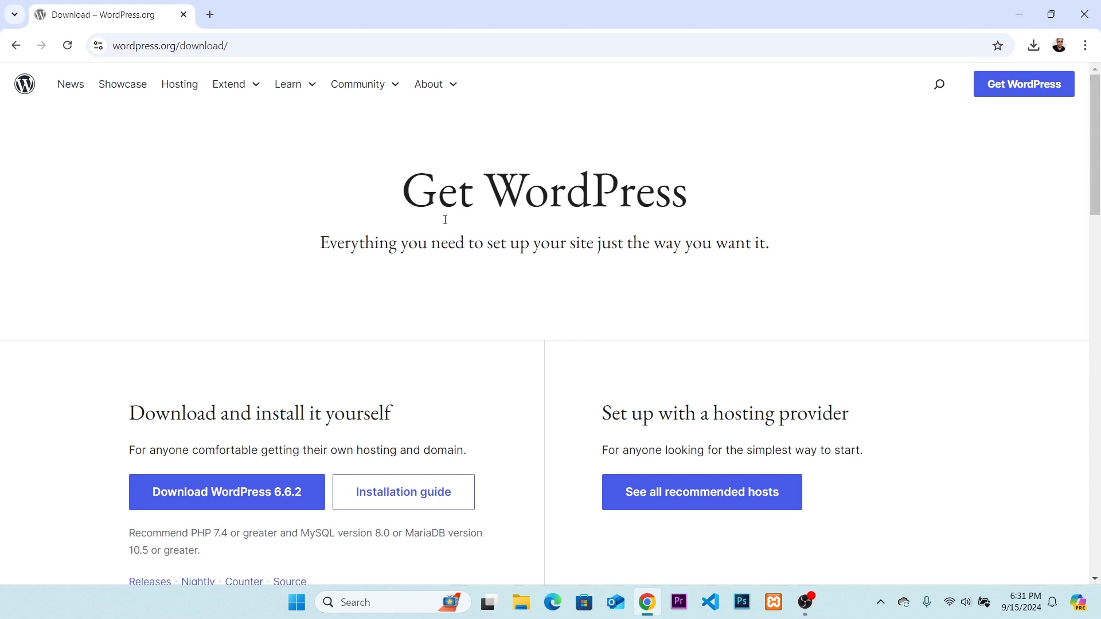
# Download WordPress 6.6.2 for self-installation and dismiss the thank-you message.
pyautogui.scroll(-1, 521, 245)
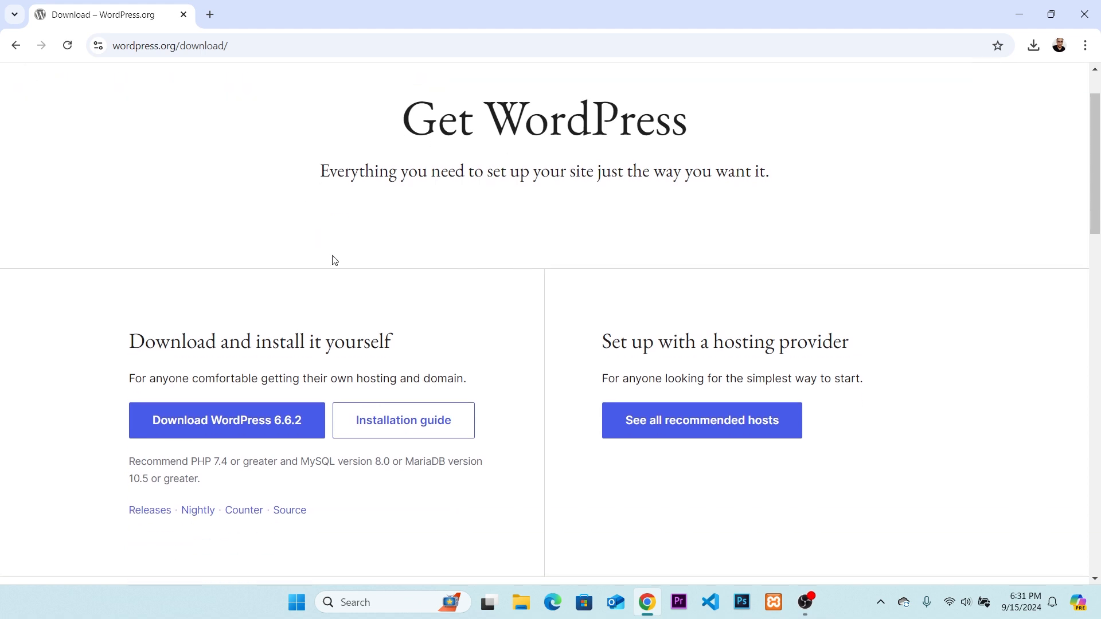
pyautogui.click(224, 53)
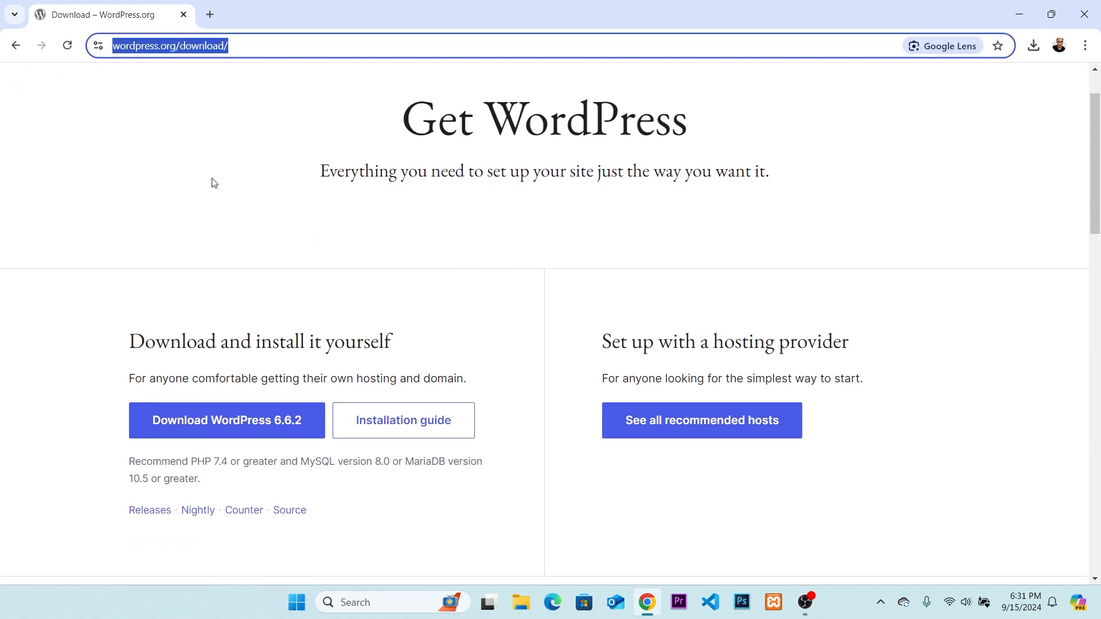
pyautogui.scroll(-1, 212, 181)
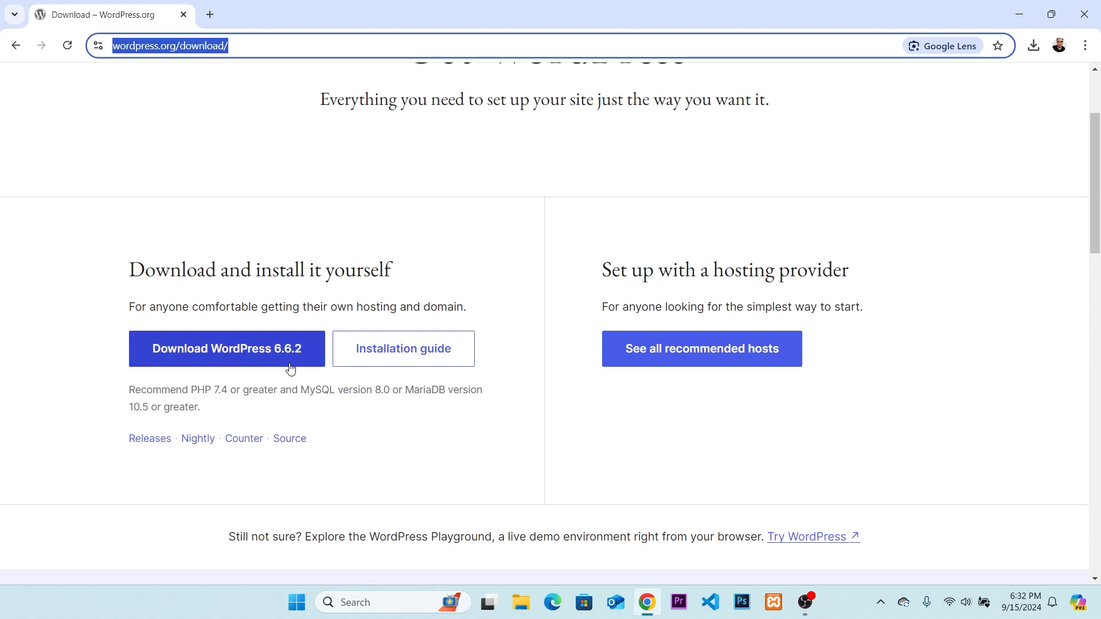
pyautogui.click(218, 389)
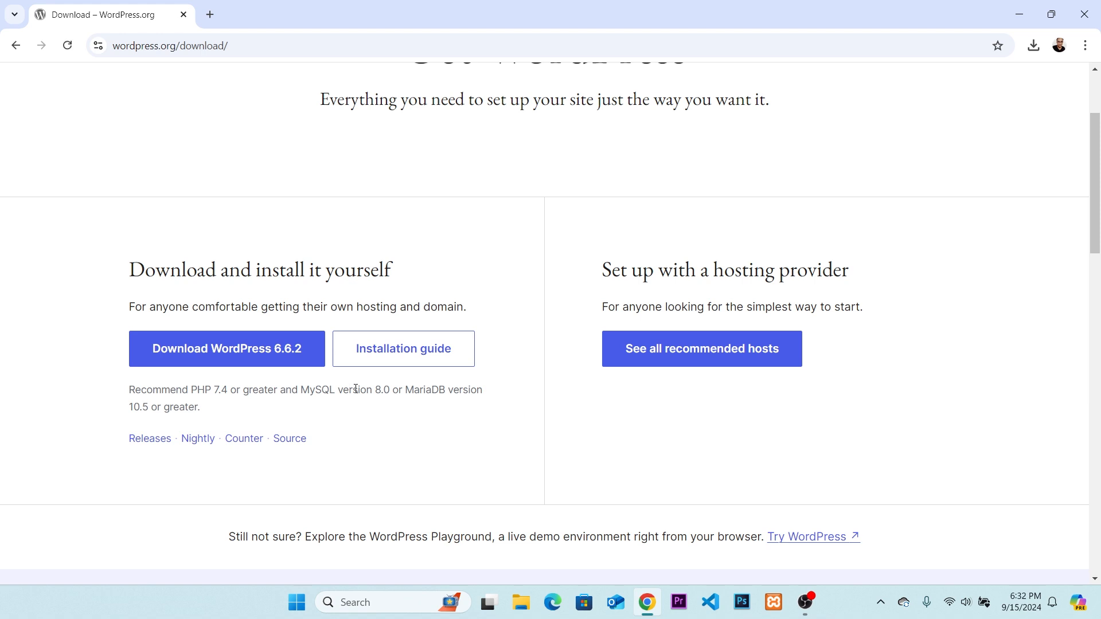
pyautogui.click(269, 359)
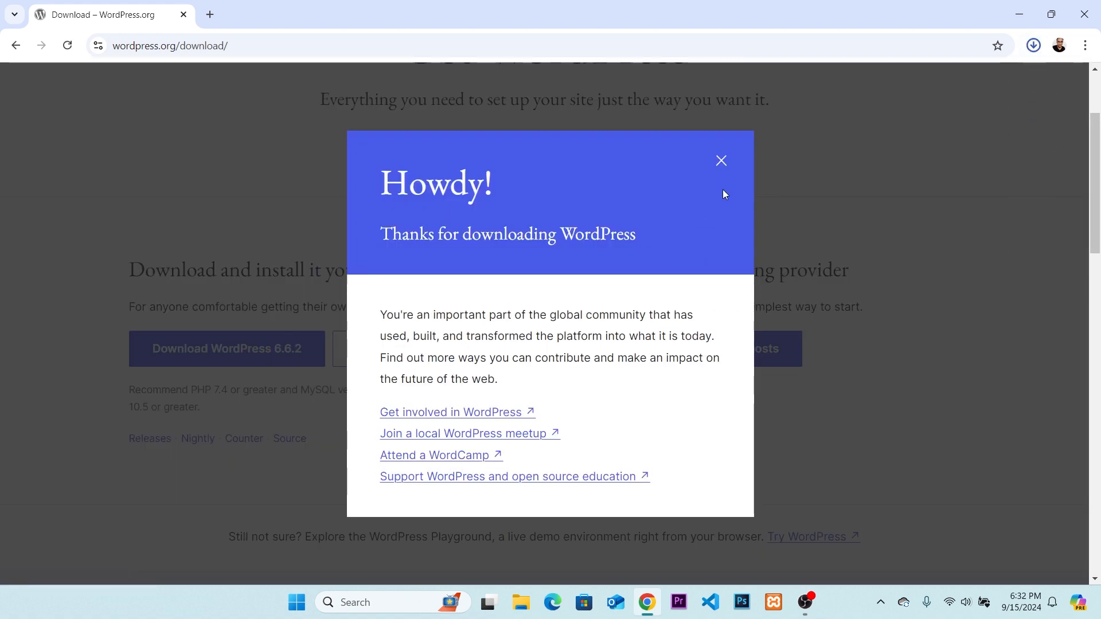
pyautogui.scroll(-4, 728, 189)
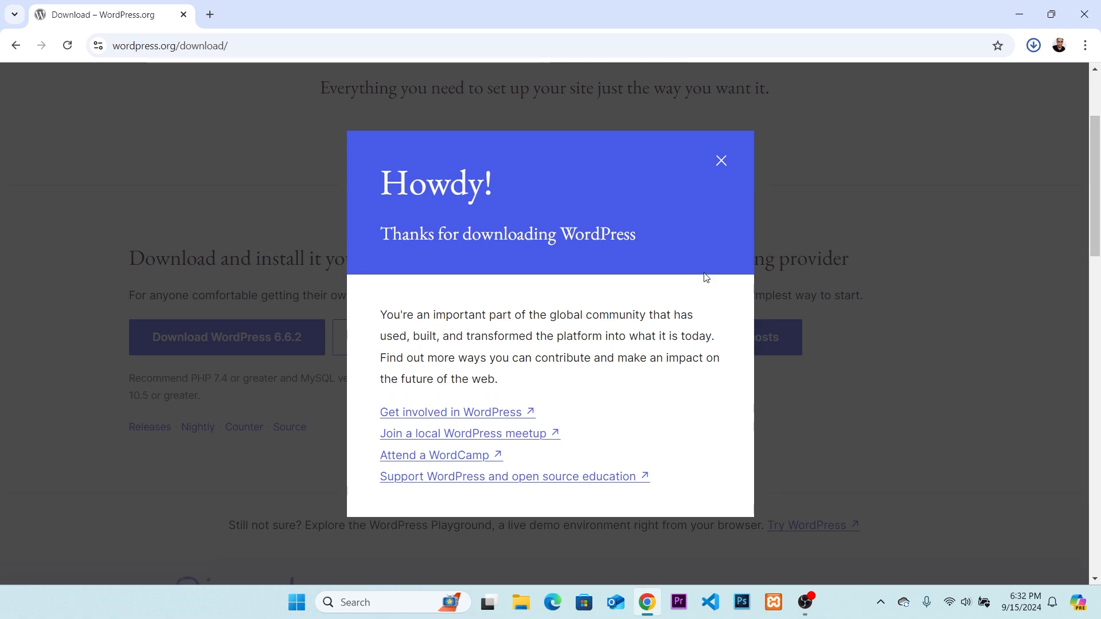
pyautogui.scroll(3, 728, 192)
pyautogui.click(721, 161)
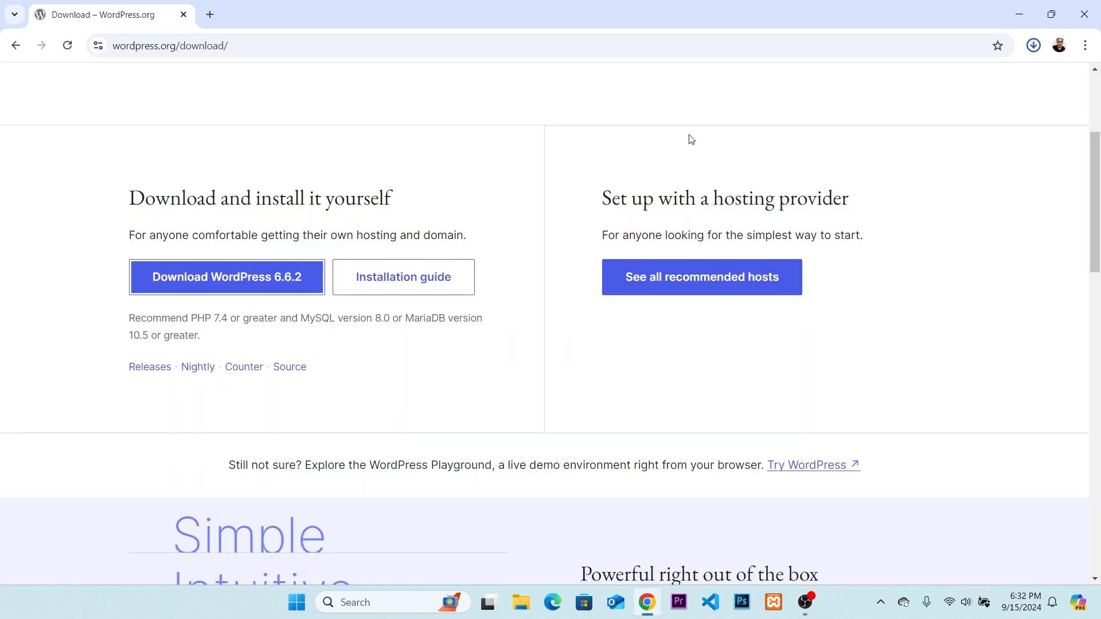
# Show the wordpress-6.6.2.zip download in its folder from the recent download history.
pyautogui.click(1034, 47)
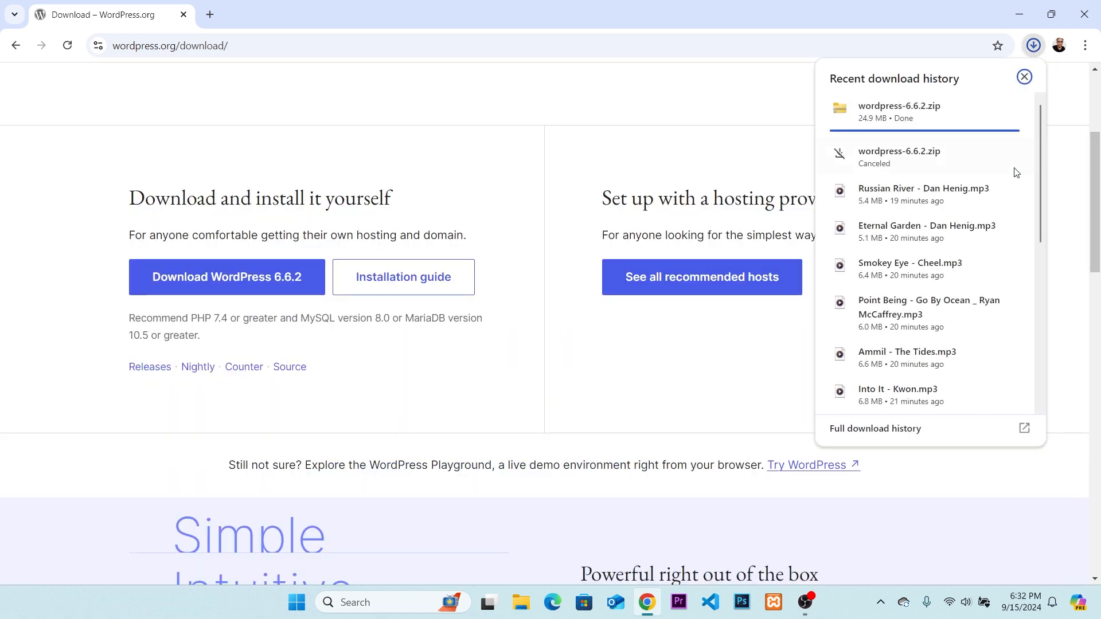
pyautogui.rightClick(912, 122)
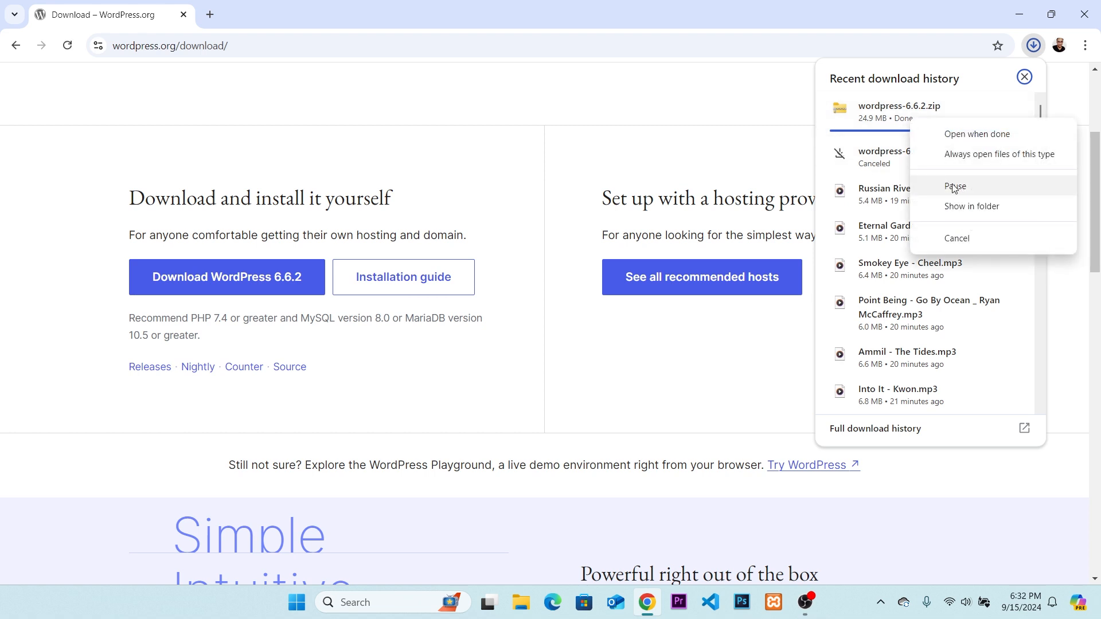
pyautogui.click(974, 208)
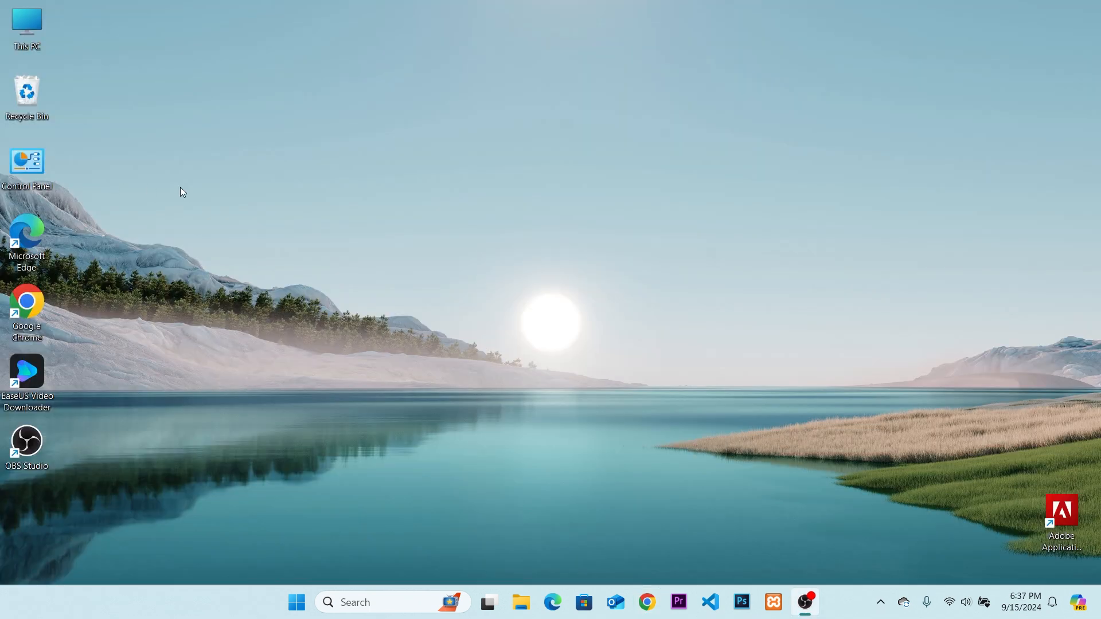
# Switch to File Explorer and copy the wordpress-6.6.2 archive from the Downloads folder, then put the window away.
pyautogui.doubleClick(25, 34)
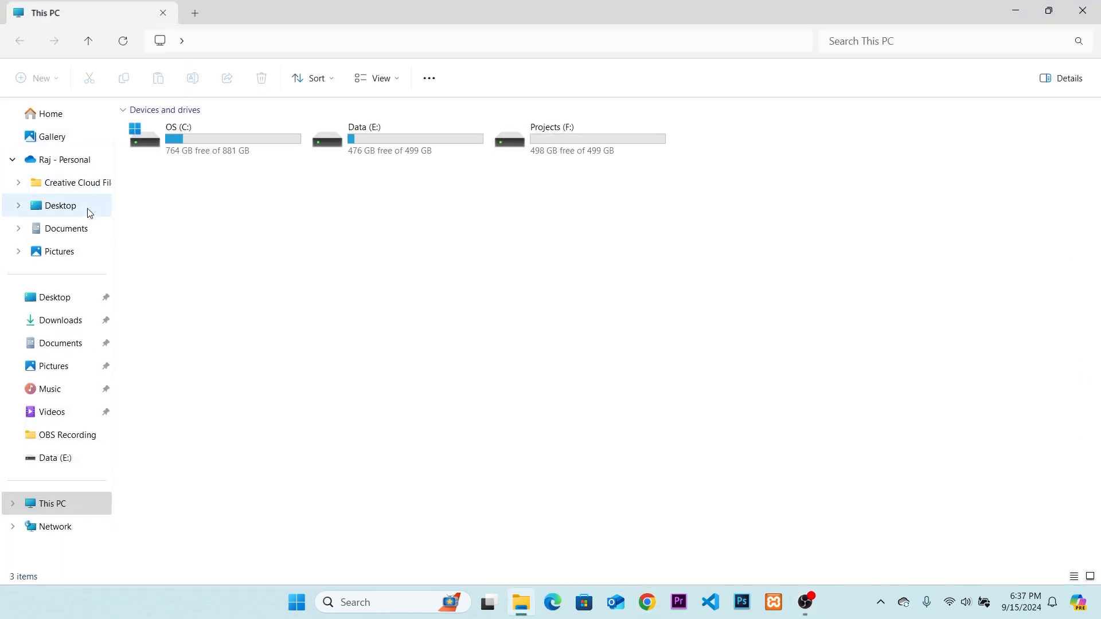
pyautogui.click(78, 320)
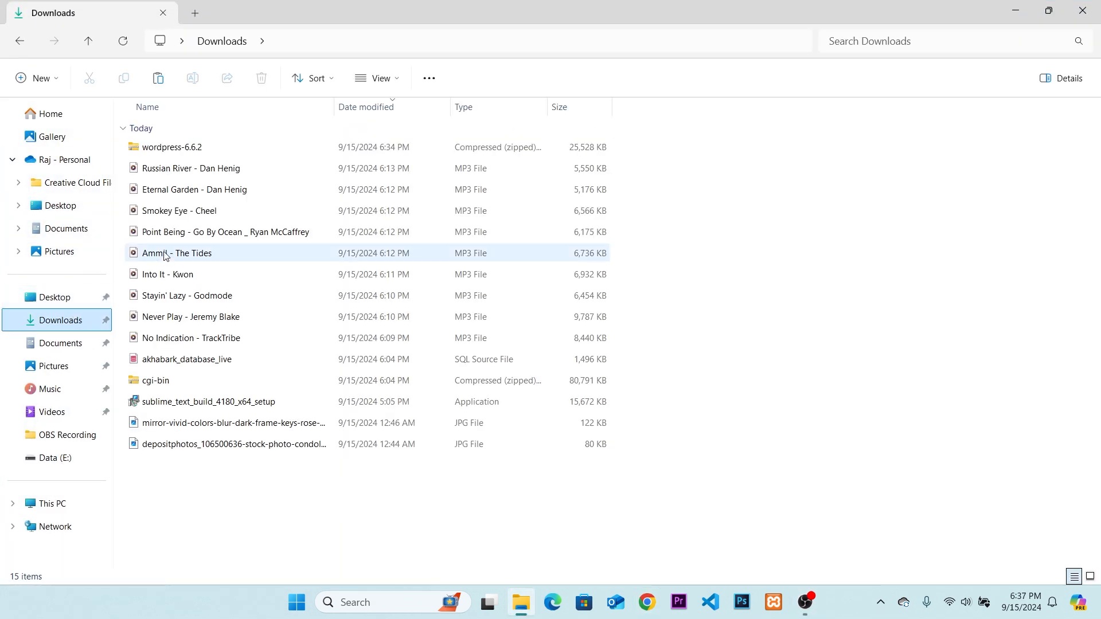
pyautogui.rightClick(172, 148)
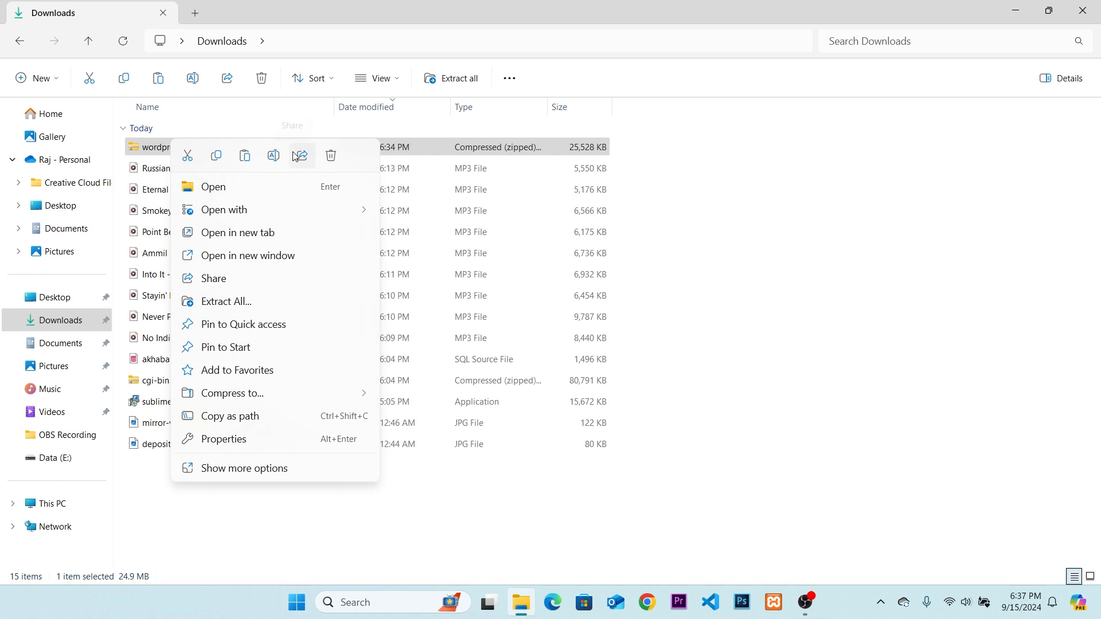
pyautogui.click(215, 160)
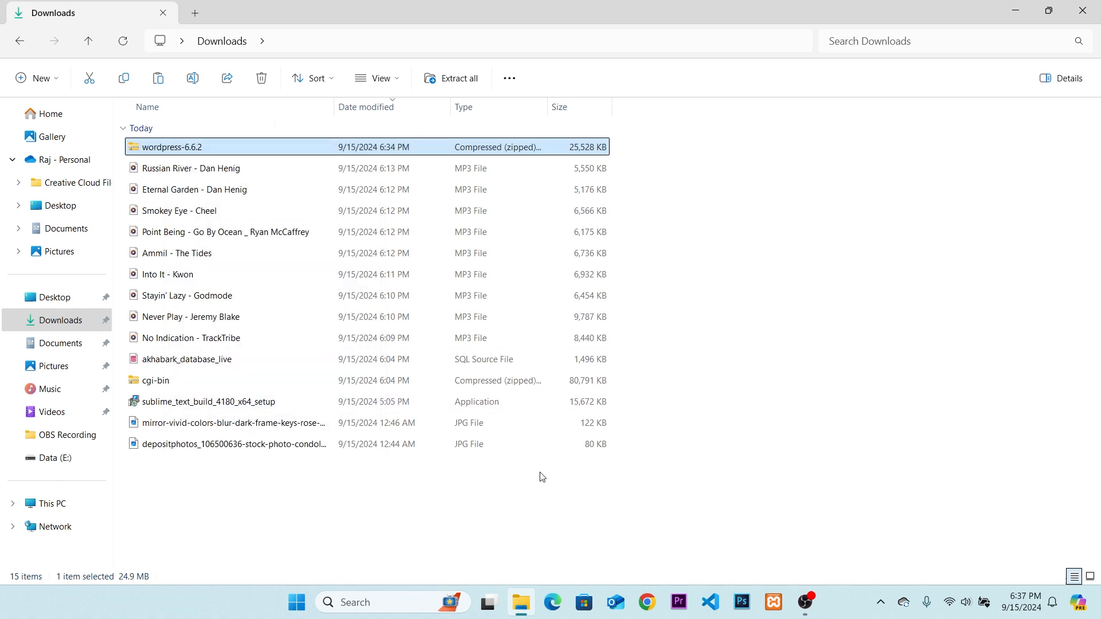
pyautogui.click(520, 602)
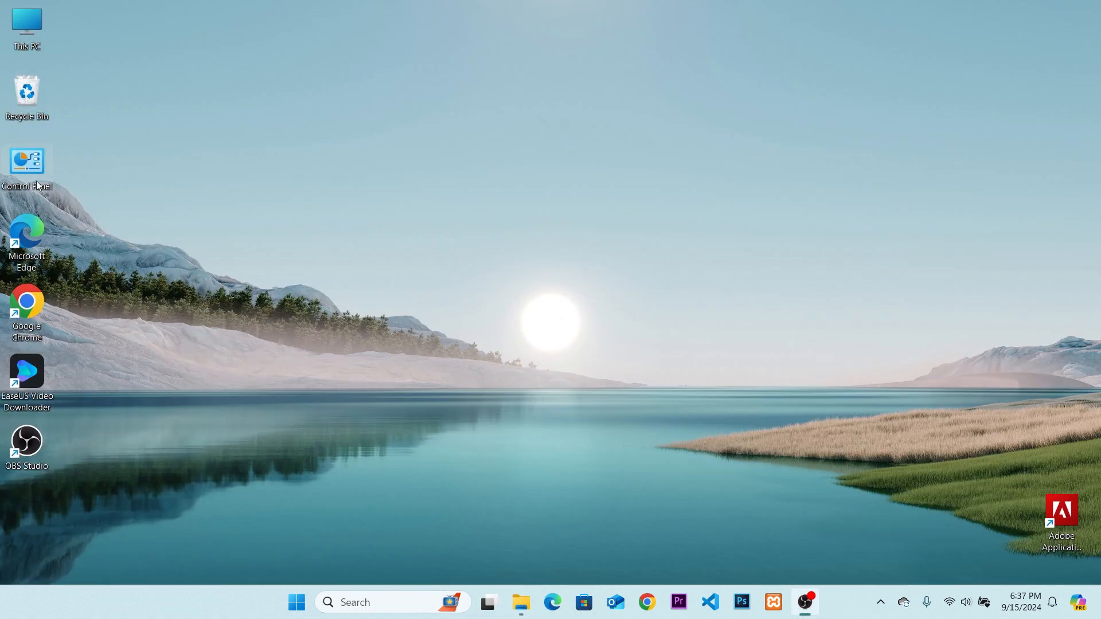
# Paste the wordpress-6.6.2 archive into the htdocs folder of xampp on the Projects (F:) drive.
pyautogui.doubleClick(27, 23)
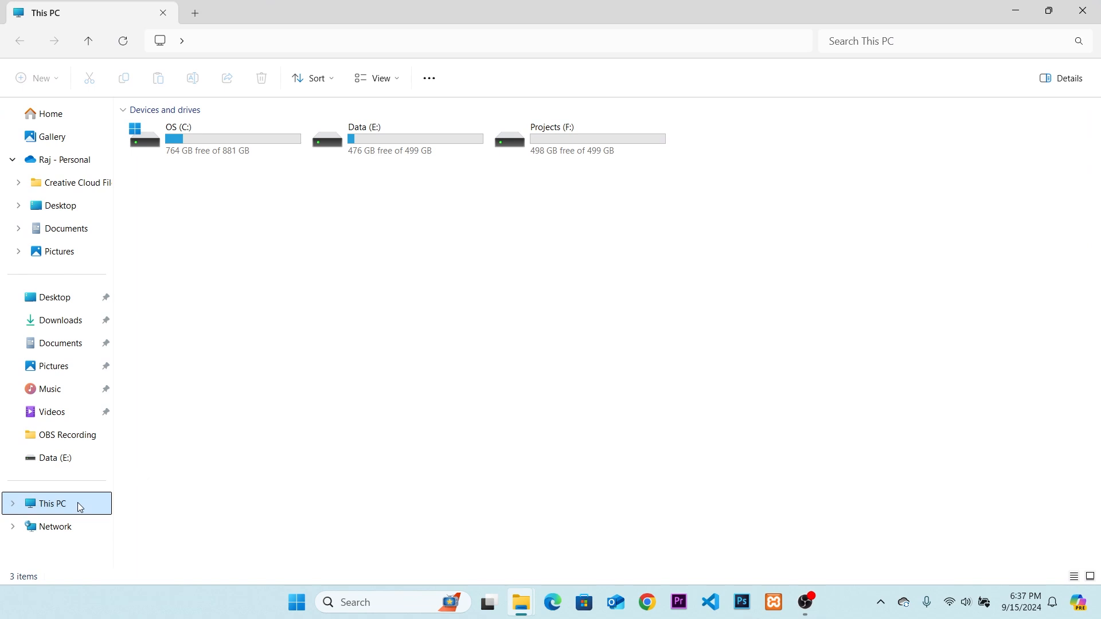
pyautogui.doubleClick(516, 144)
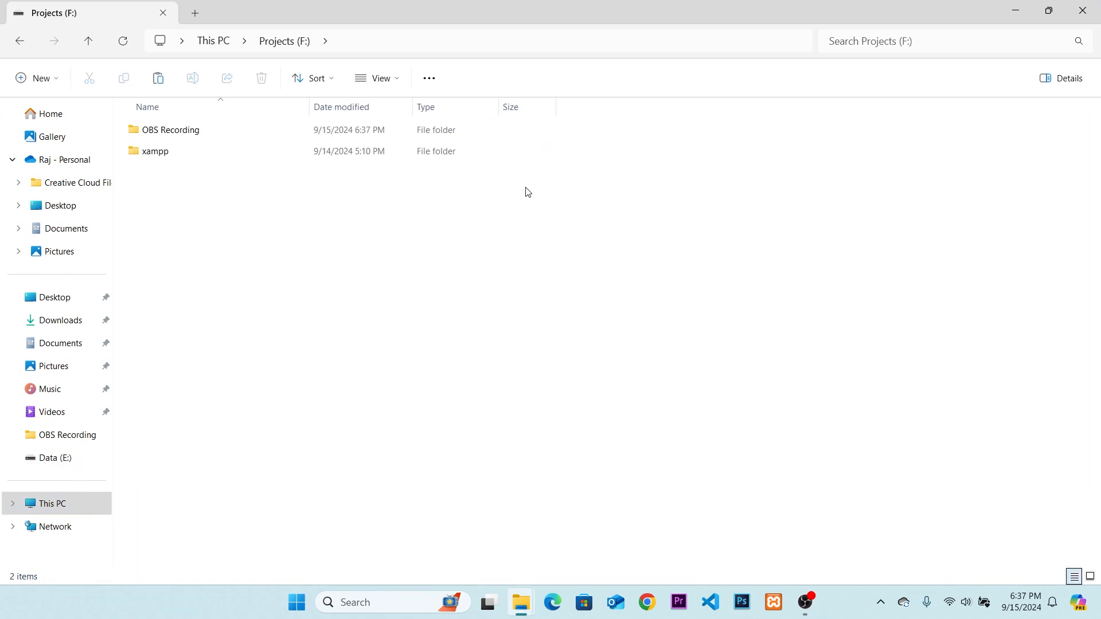
pyautogui.doubleClick(184, 158)
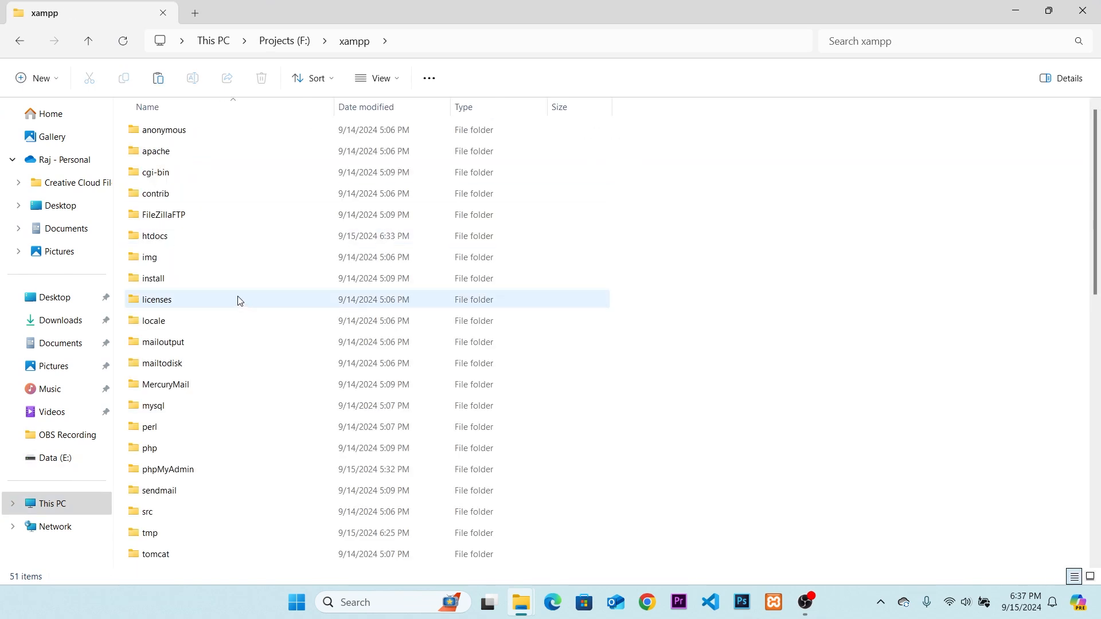
pyautogui.doubleClick(198, 243)
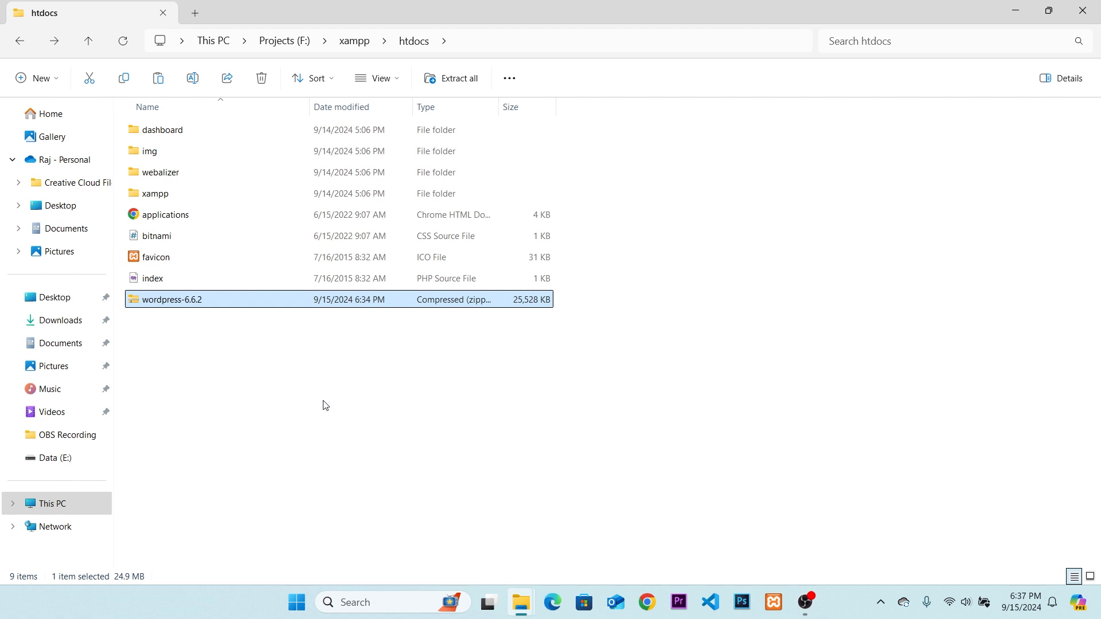
# Extract the wordpress-6.6.2 archive to F:\xampp\htdocs\wordpress-6.6.2.
pyautogui.rightClick(181, 308)
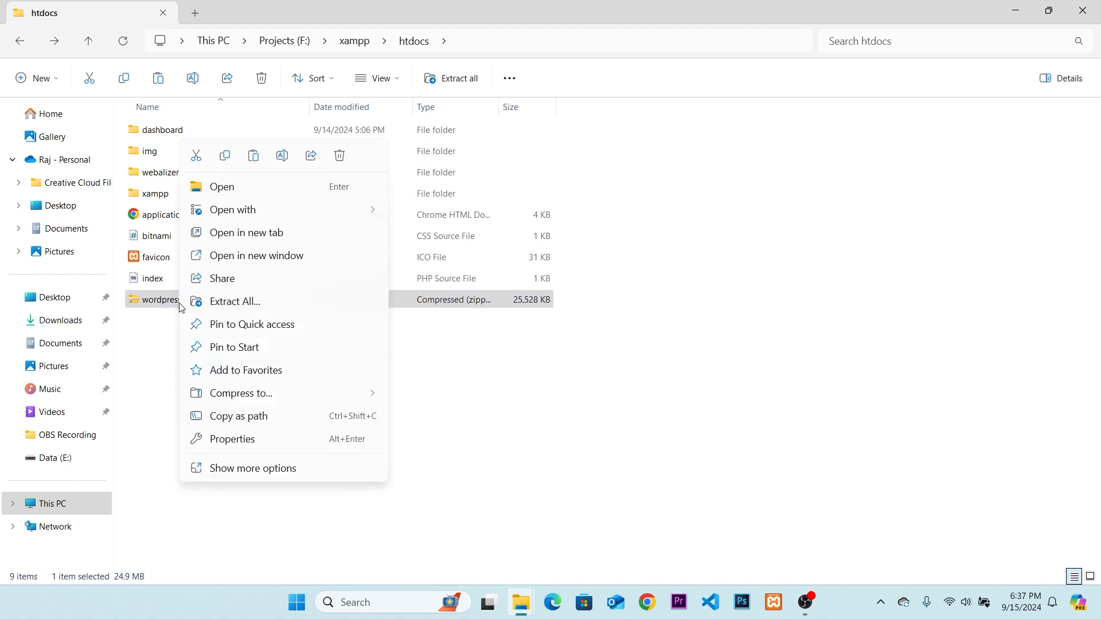
pyautogui.click(256, 302)
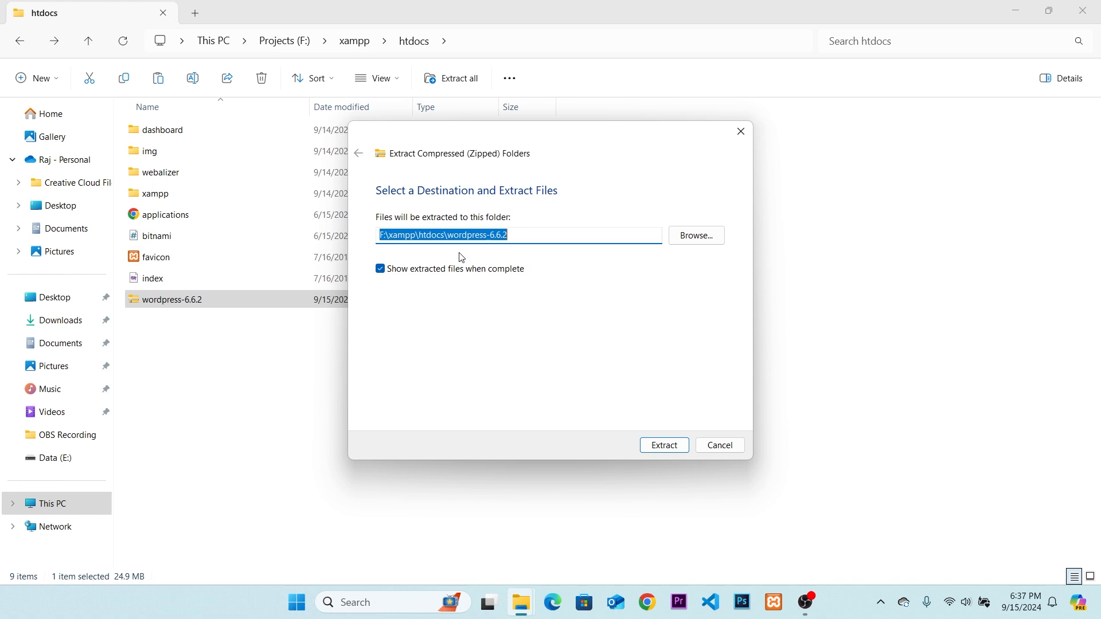
pyautogui.click(665, 445)
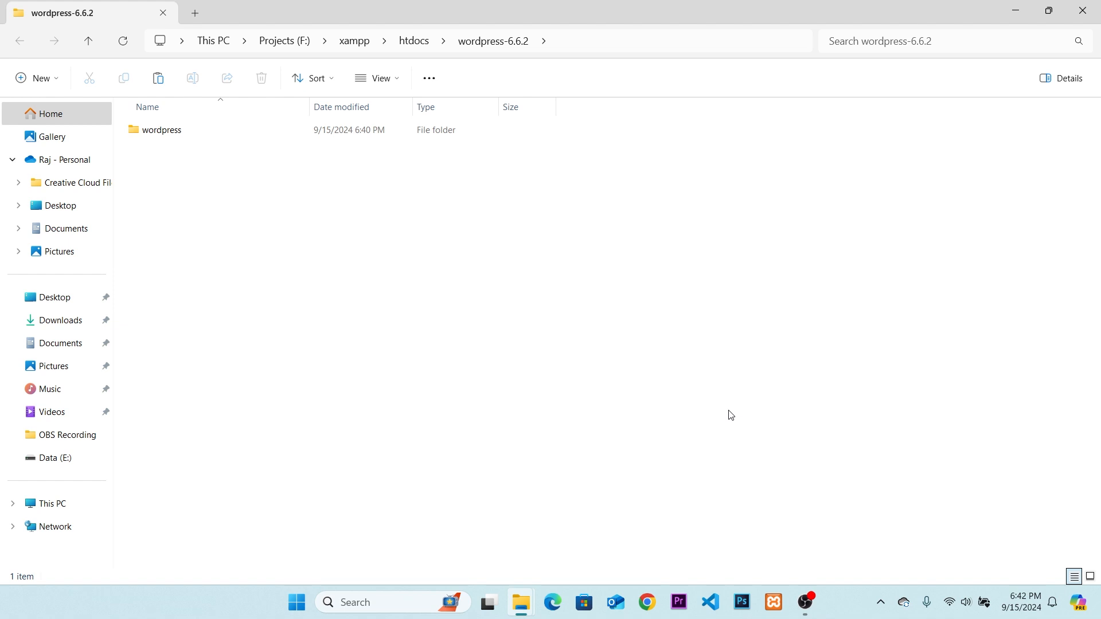
# Select all files and folders inside the extracted wordpress folder within wordpress-6.6.2.
pyautogui.click(413, 44)
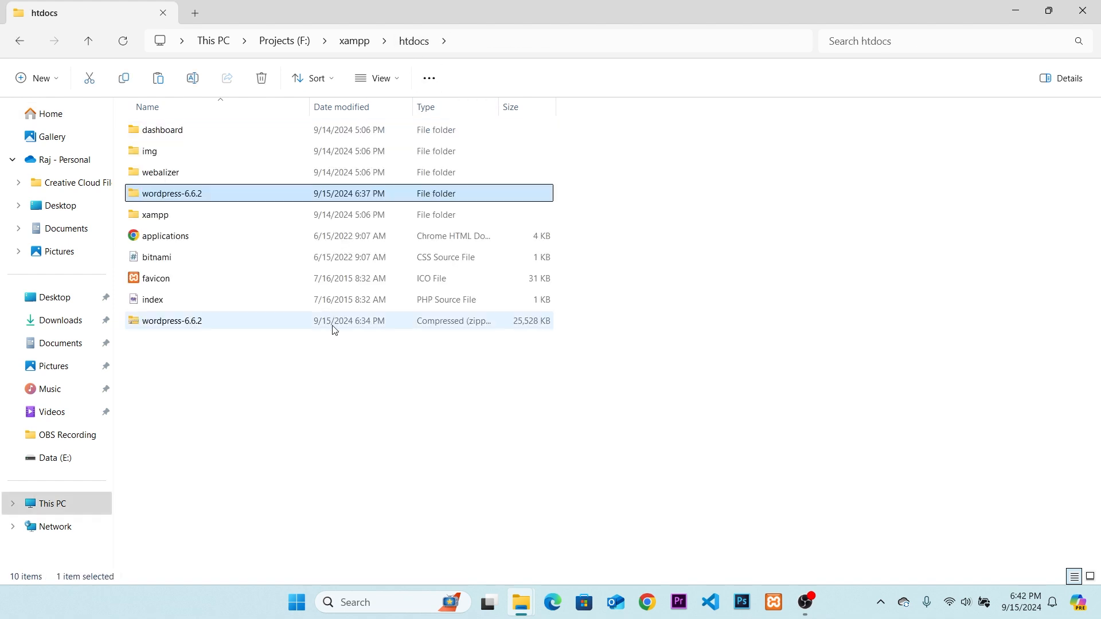
pyautogui.doubleClick(192, 200)
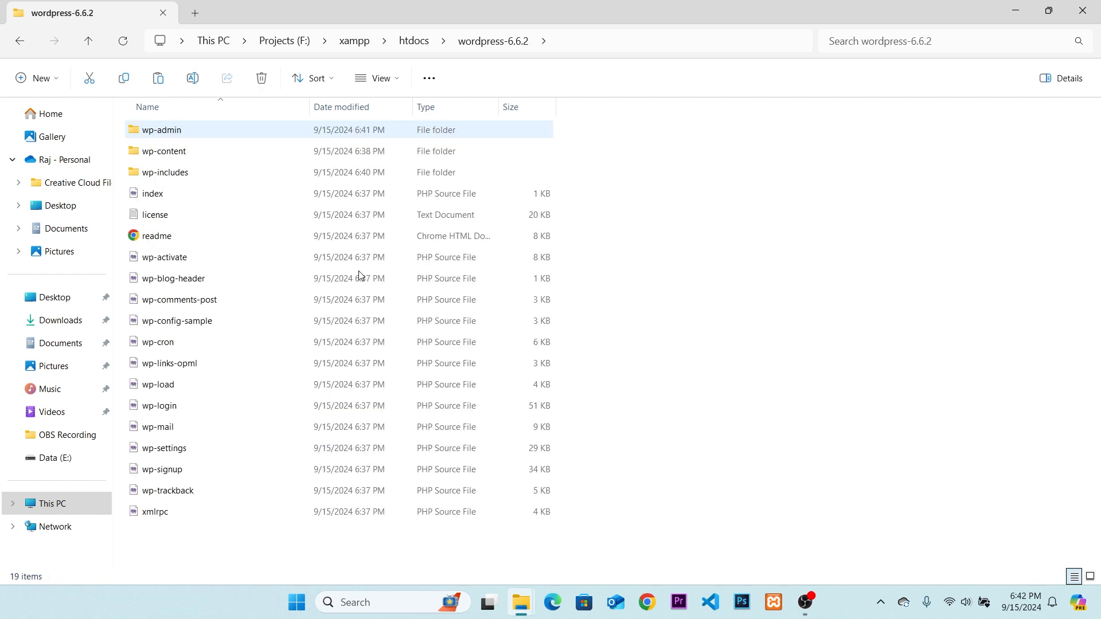
pyautogui.hotkey('ctrl', 'a')
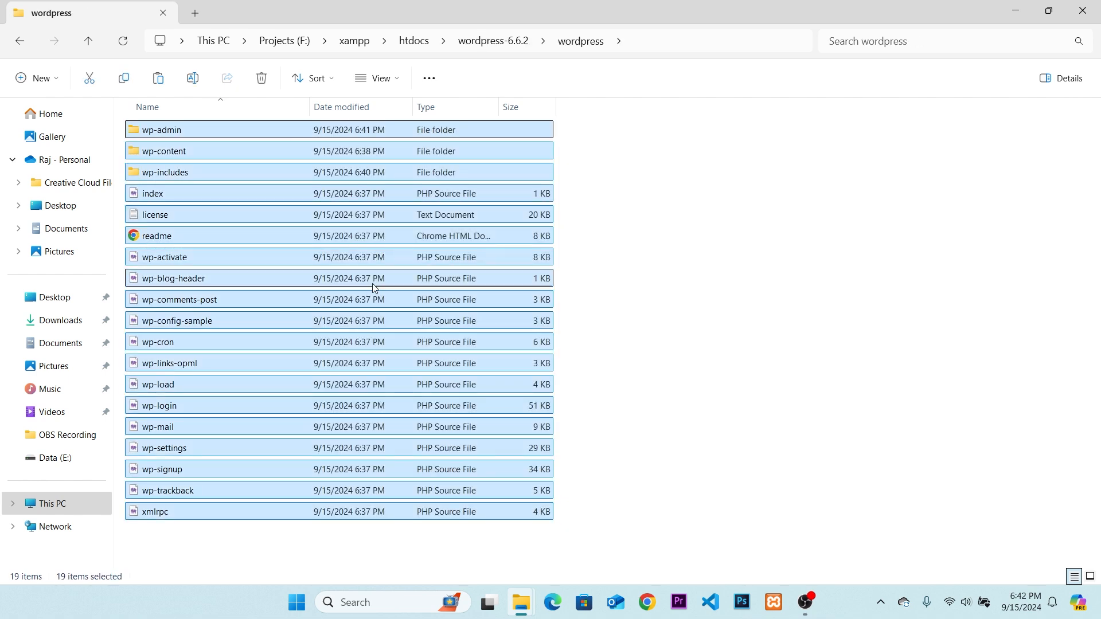
# Create a new folder named tamangvoice.com in the htdocs folder.
pyautogui.click(414, 41)
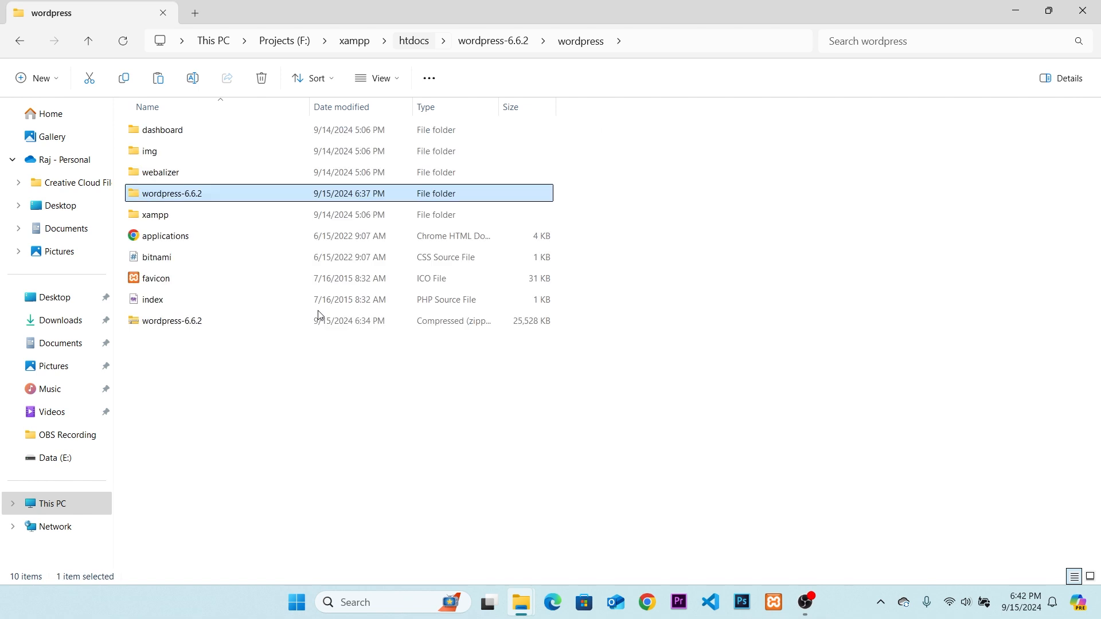
pyautogui.click(290, 423)
pyautogui.rightClick(238, 403)
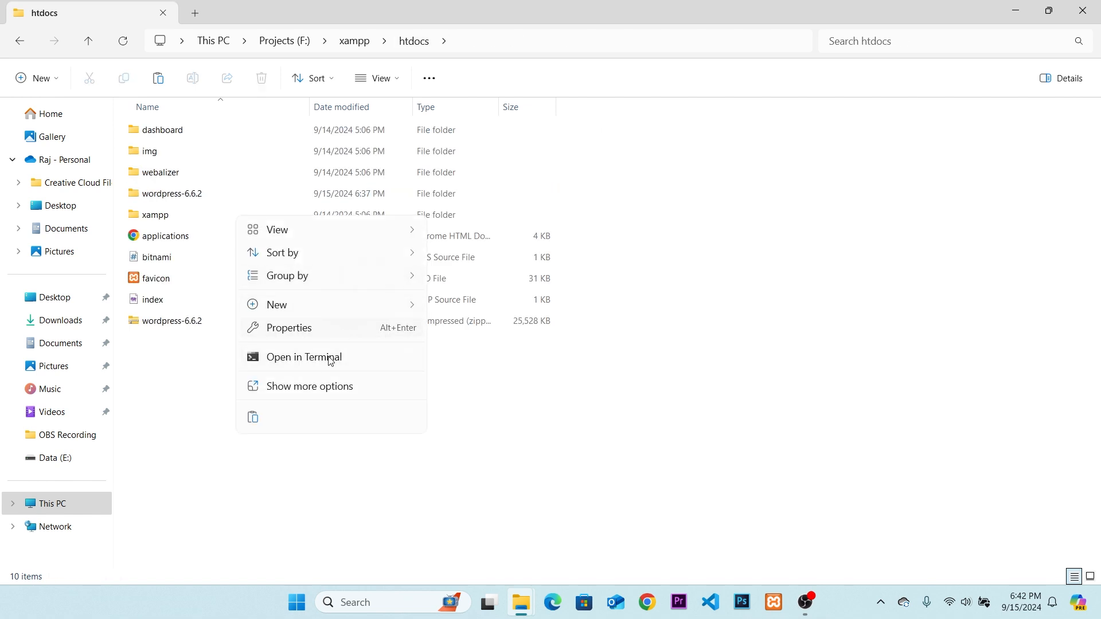
pyautogui.moveTo(427, 310)
pyautogui.click(464, 304)
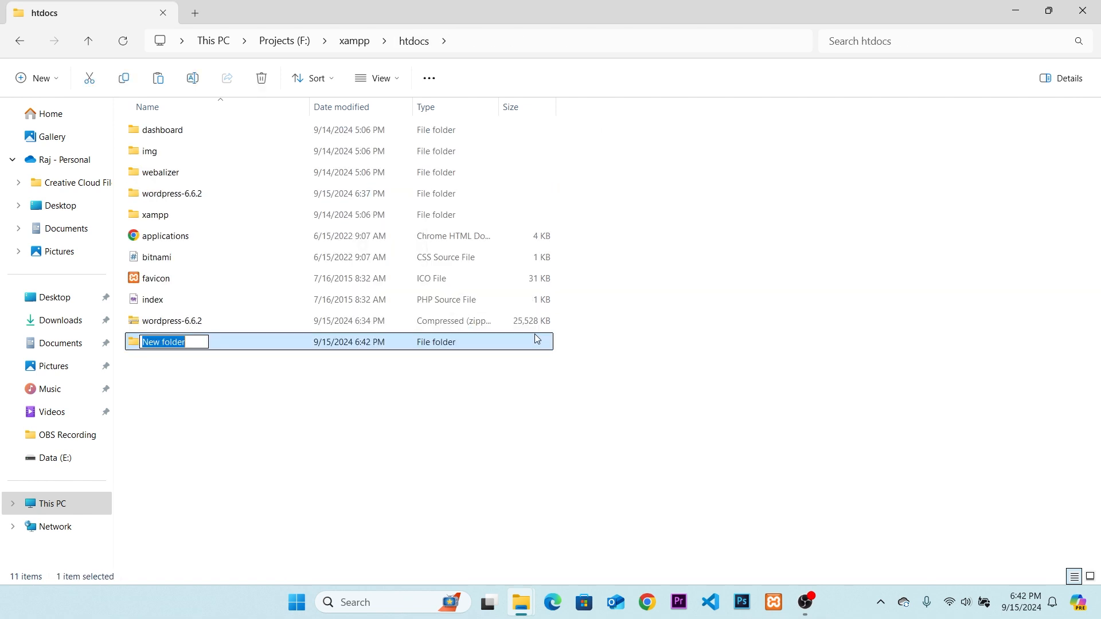
pyautogui.write('taman')
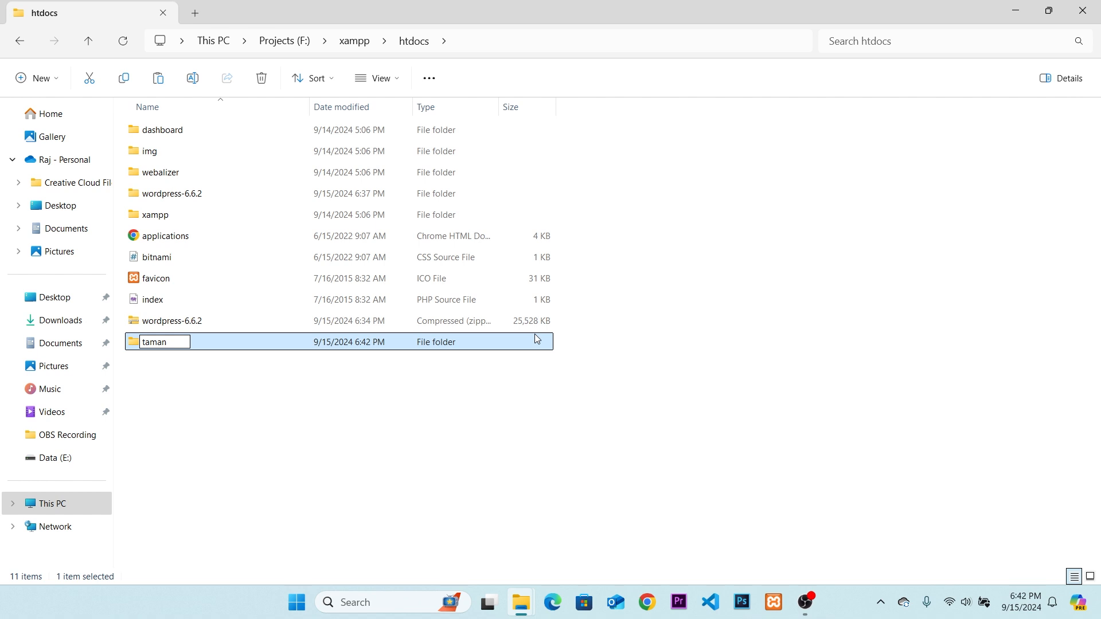
pyautogui.write('gvoice.com')
pyautogui.press('Return')
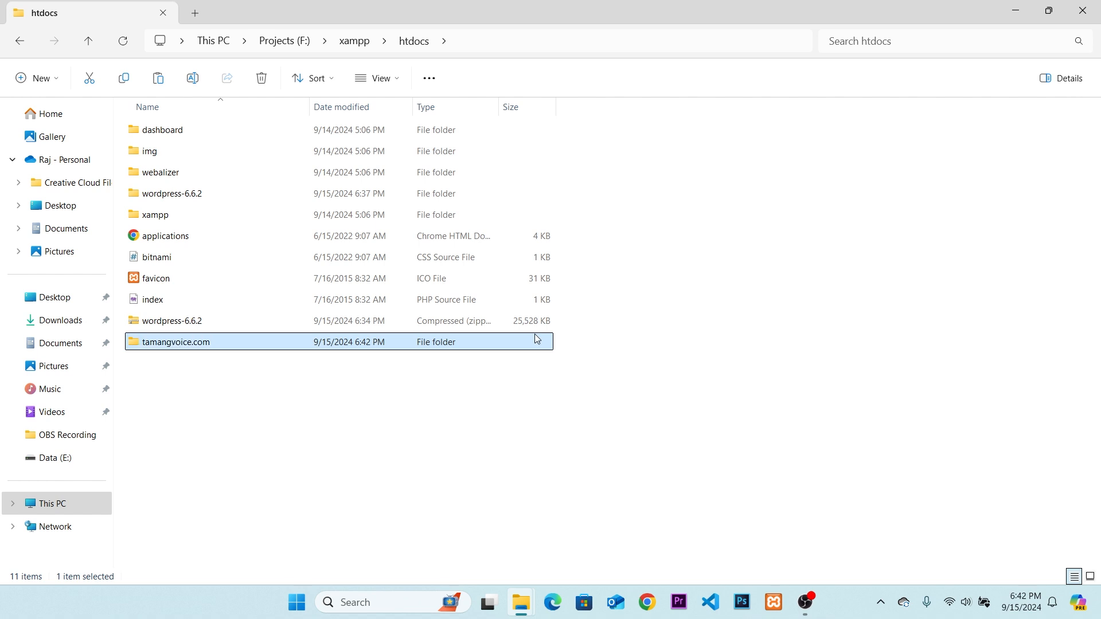
# Paste the copied WordPress files into the tamangvoice.com folder and return to the htdocs folder.
pyautogui.doubleClick(183, 344)
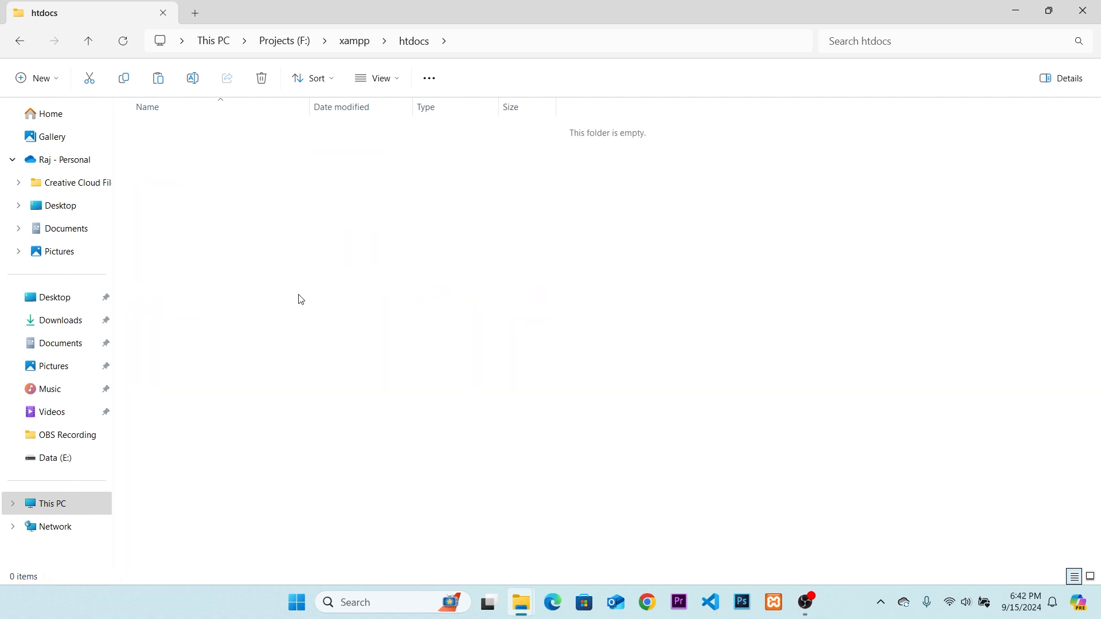
pyautogui.hotkey('ctrl', 'v')
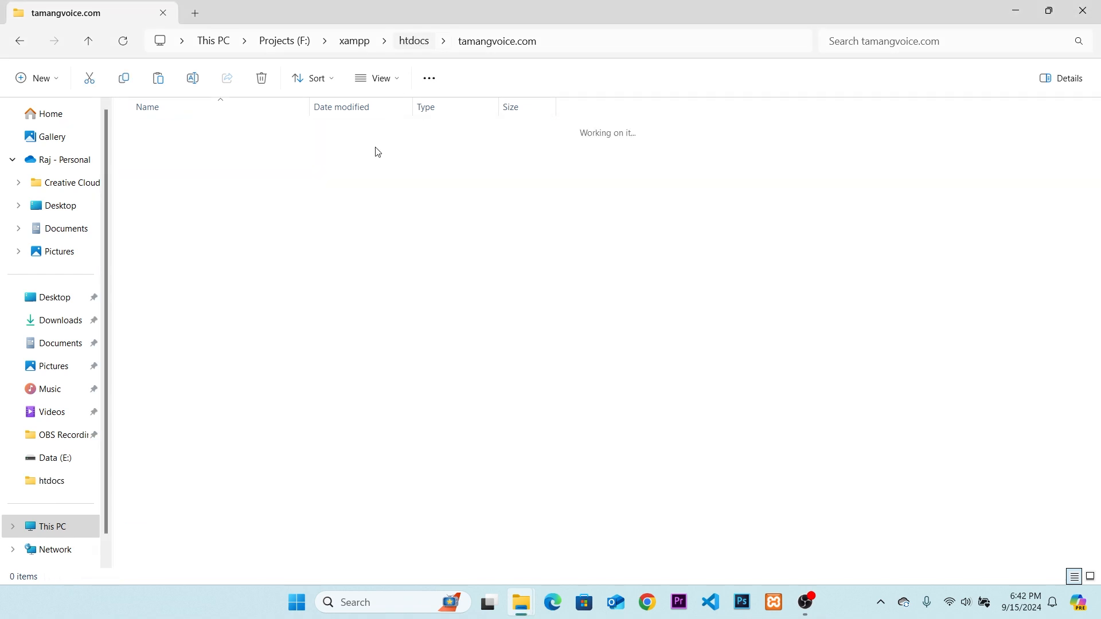
pyautogui.hotkey('alt', 'Up')
pyautogui.click(187, 216)
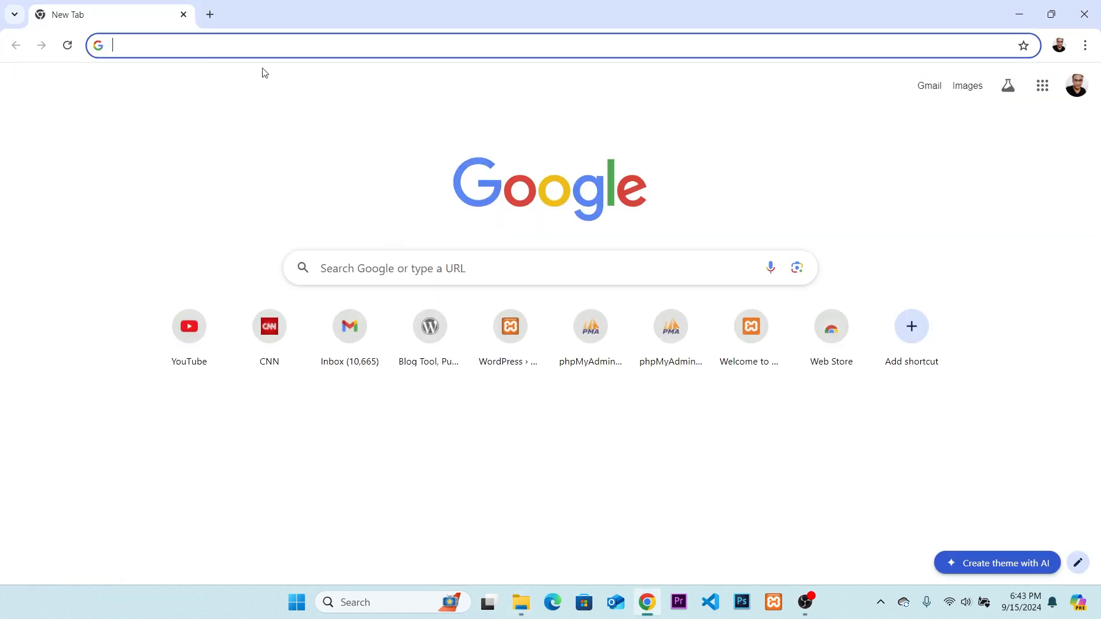
# Switch to Chrome and open localhost/tamangvoice.com to load the WordPress setup page.
pyautogui.write('localhost.')
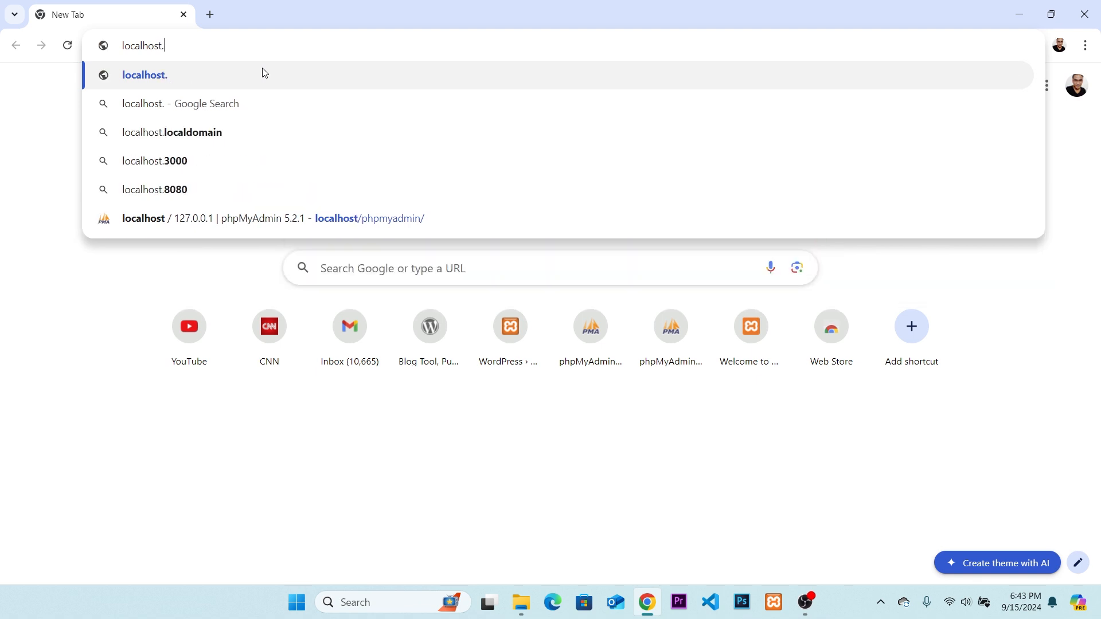
pyautogui.press('BackSpace')
pyautogui.write('/tamangvoice.')
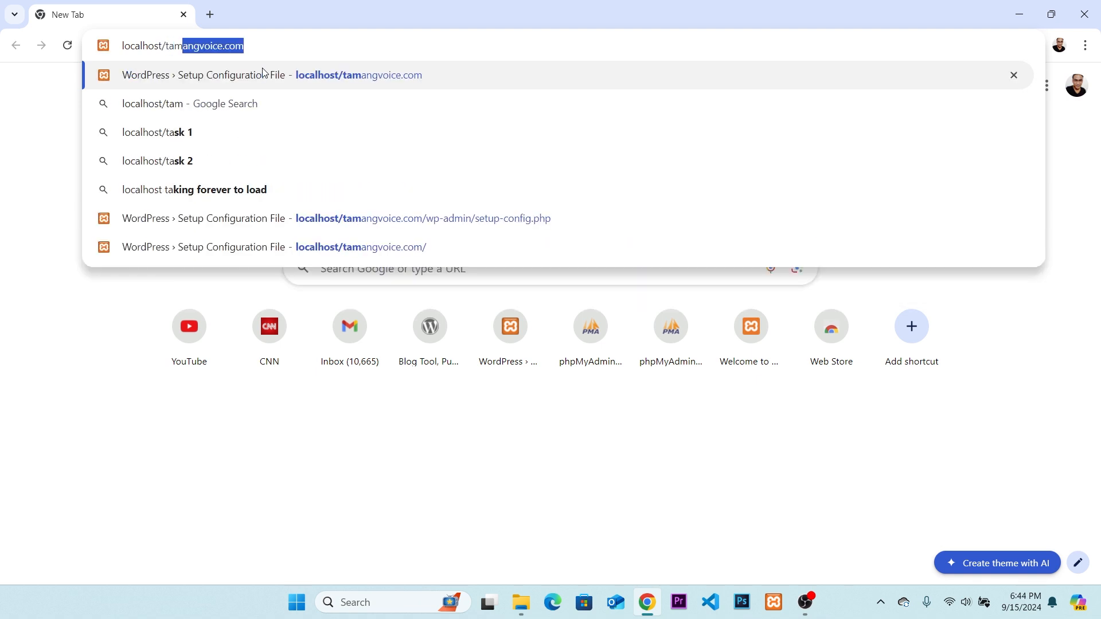
pyautogui.write('co')
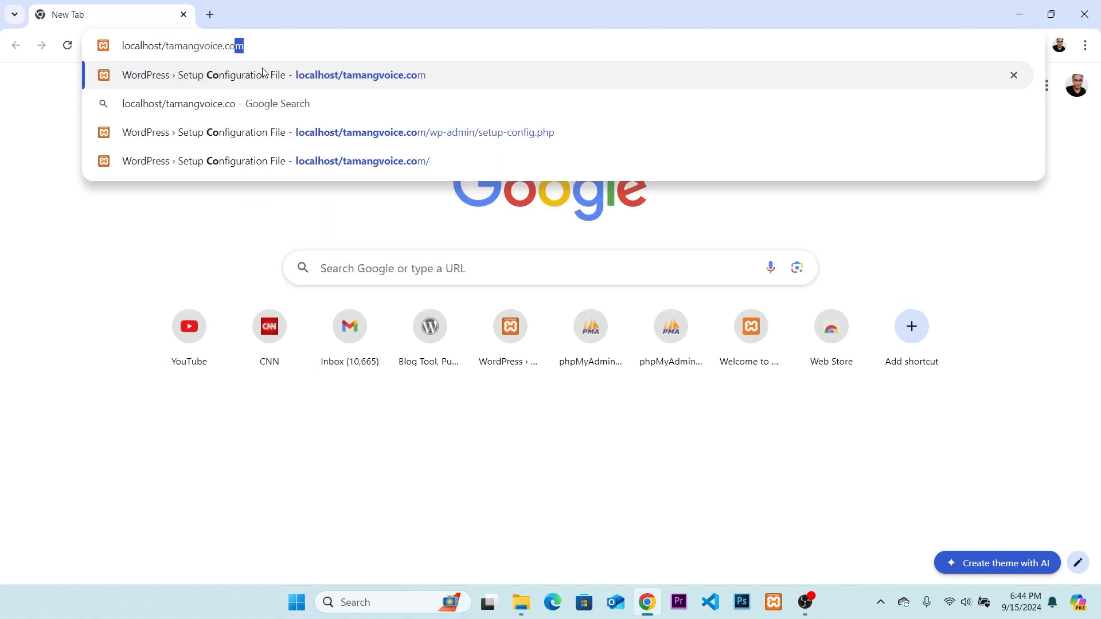
pyautogui.write('m')
pyautogui.press('Return')
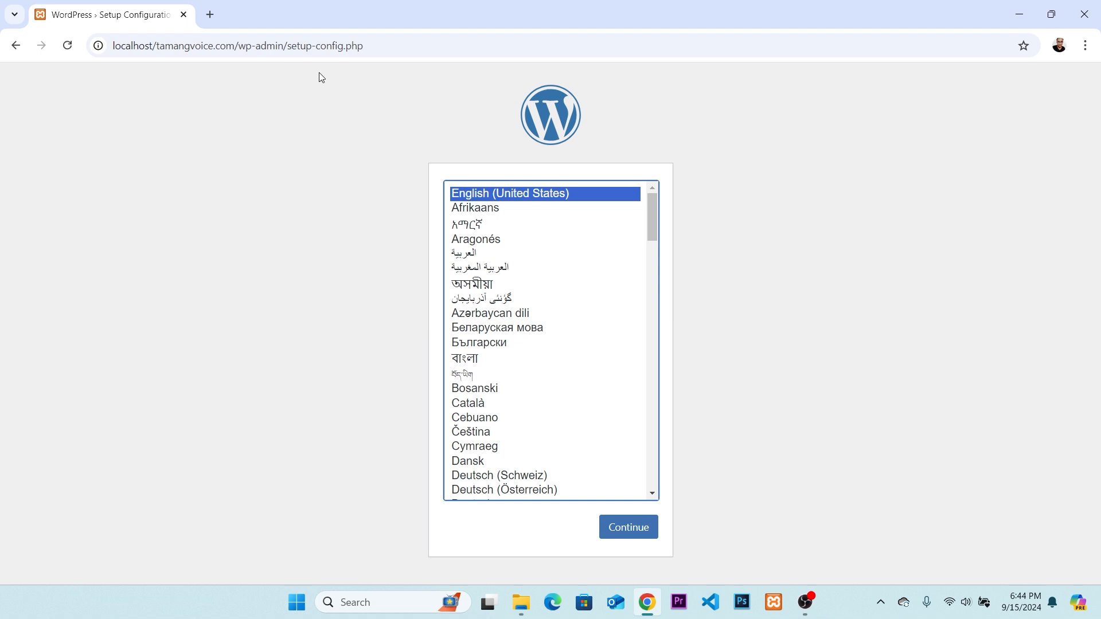
# Continue the WordPress setup with English (United States) as the language.
pyautogui.moveTo(292, 46); pyautogui.dragTo(390, 48)
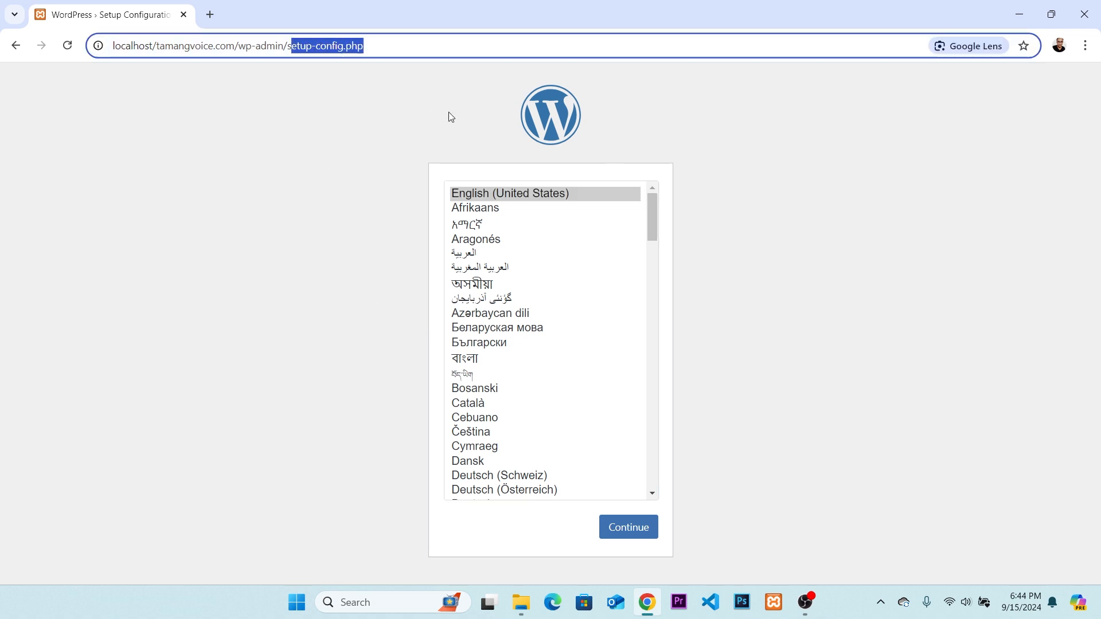
pyautogui.click(295, 205)
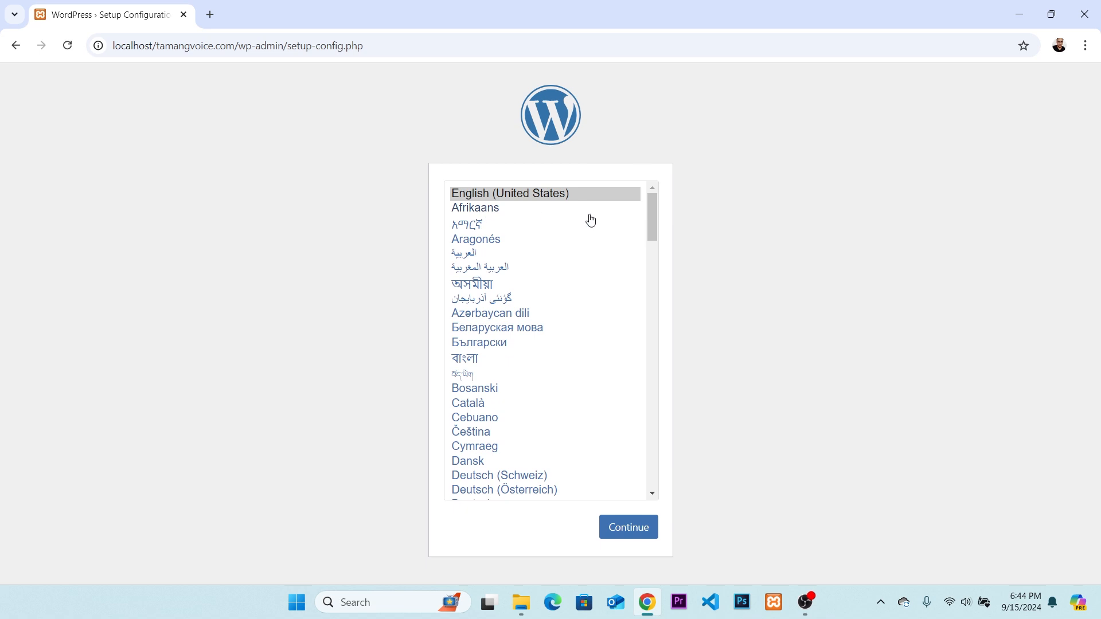
pyautogui.moveTo(652, 215)
pyautogui.mouseDown()
pyautogui.moveTo(653, 388)
pyautogui.moveTo(653, 207)
pyautogui.mouseUp()
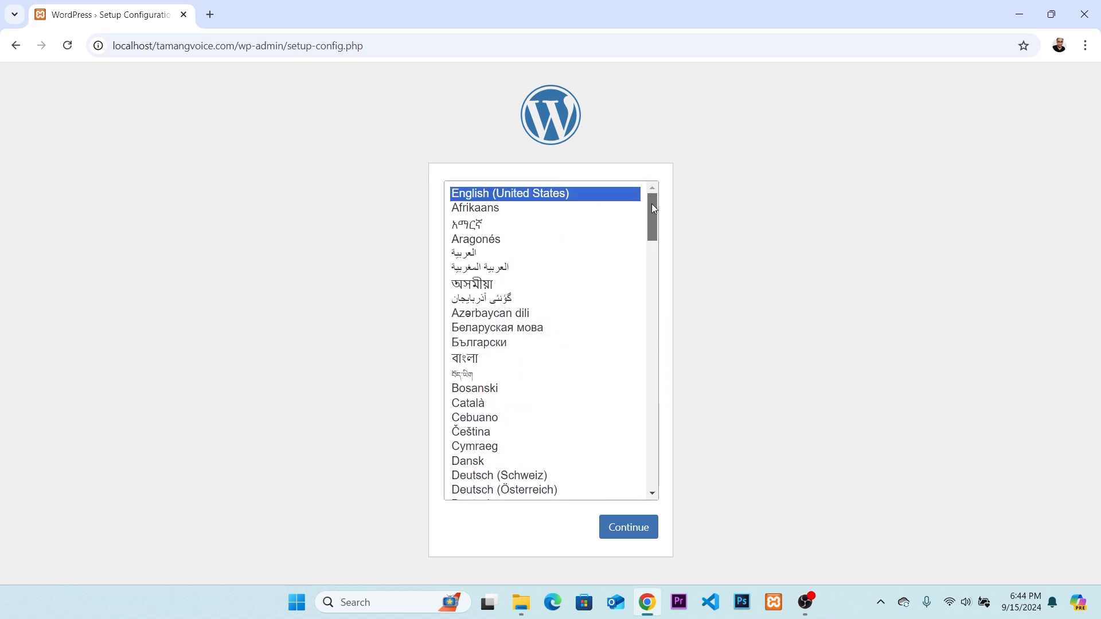
pyautogui.click(652, 204)
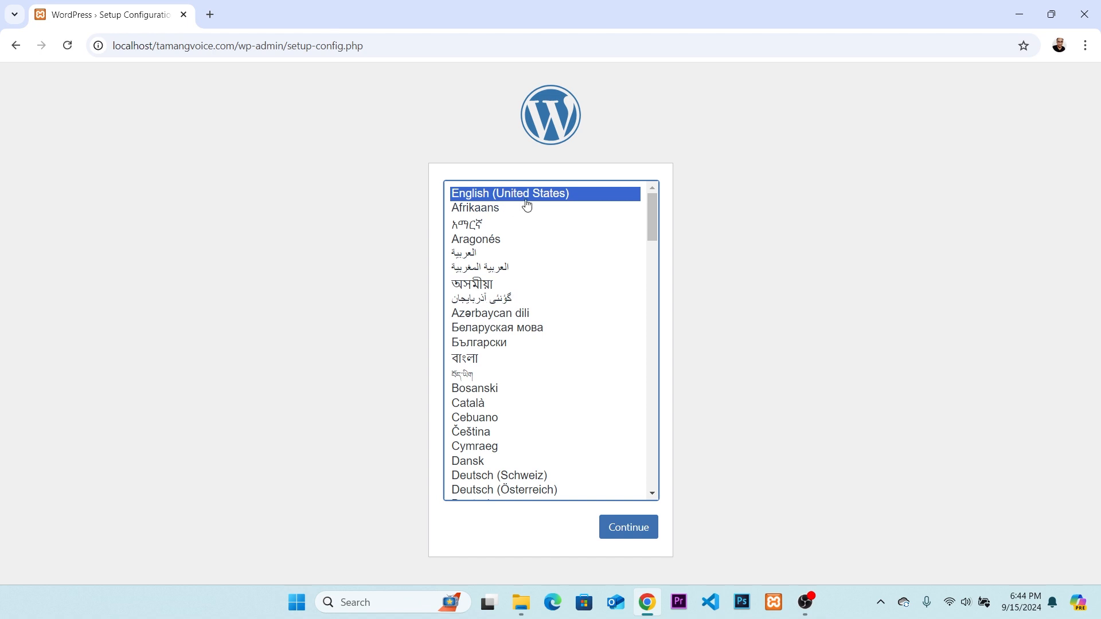
pyautogui.click(643, 531)
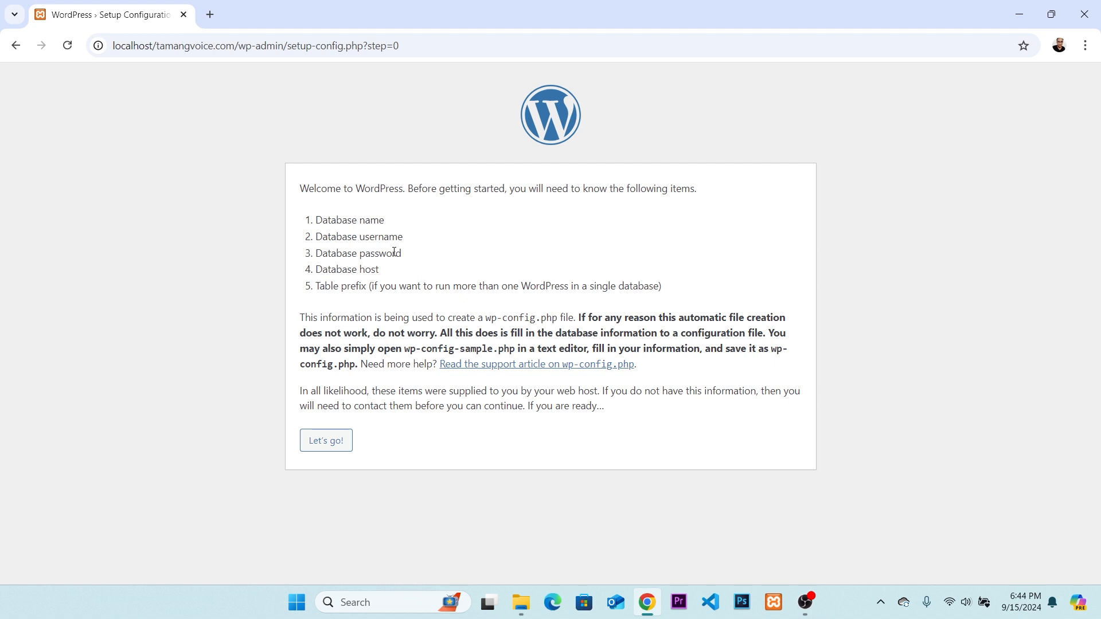
# Examine the list of database items required for the WordPress setup, from database name to table prefix.
pyautogui.moveTo(668, 293); pyautogui.dragTo(393, 224)
pyautogui.click(419, 237)
pyautogui.click(383, 252)
pyautogui.moveTo(317, 240); pyautogui.dragTo(424, 240)
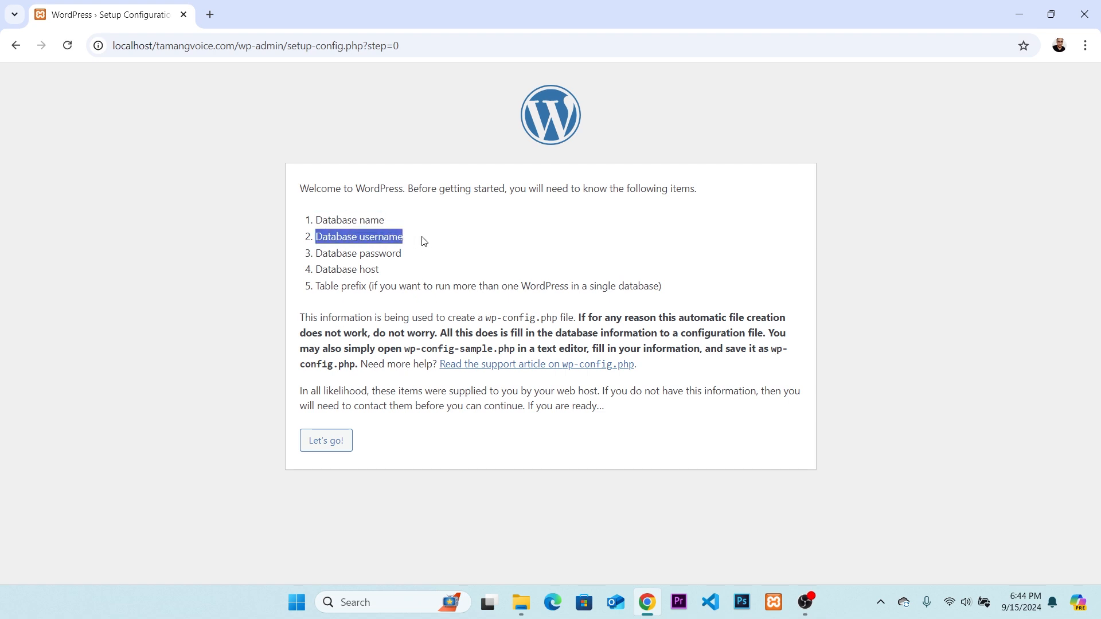
pyautogui.click(378, 265)
pyautogui.moveTo(321, 251); pyautogui.dragTo(430, 253)
pyautogui.click(445, 277)
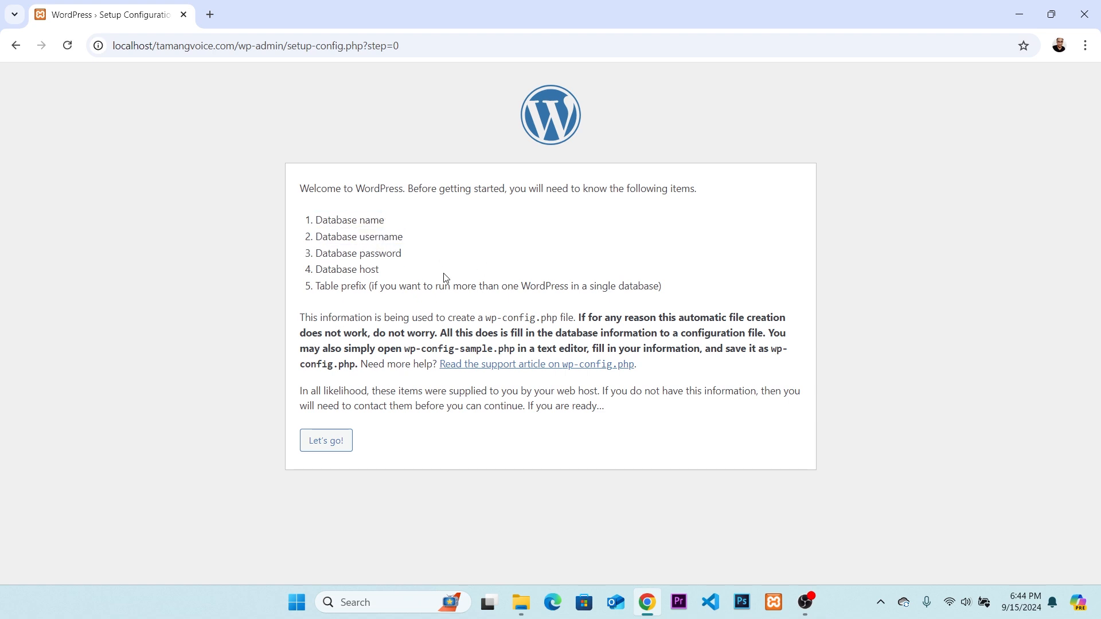
pyautogui.moveTo(319, 269); pyautogui.dragTo(397, 273)
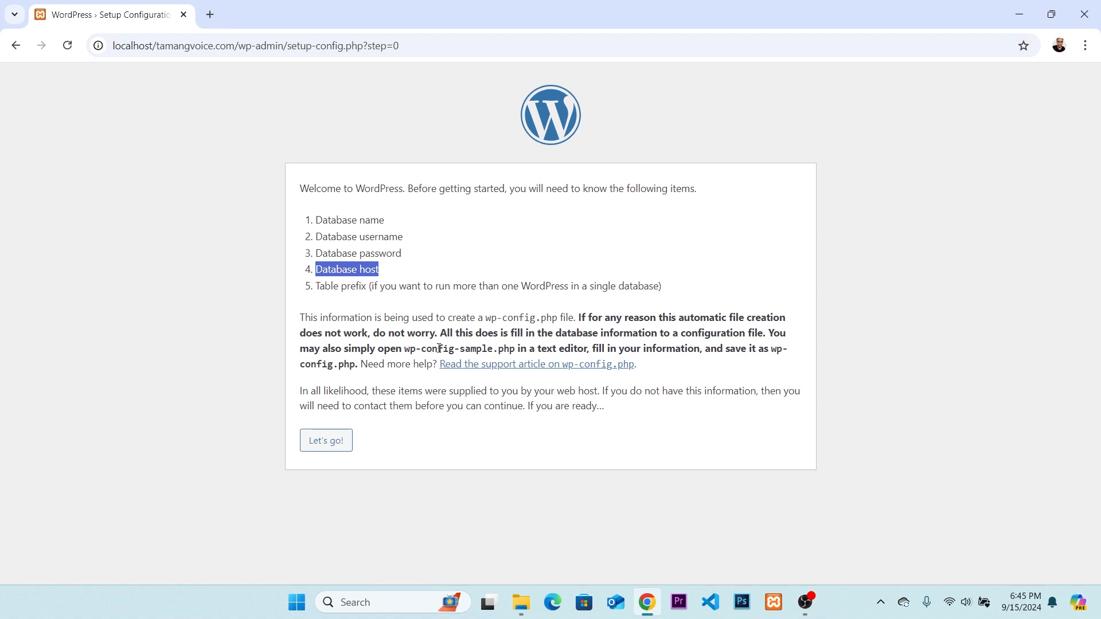
# Proceed to the database connection form and open localhost/phpmyadmin in a new browser tab.
pyautogui.click(319, 442)
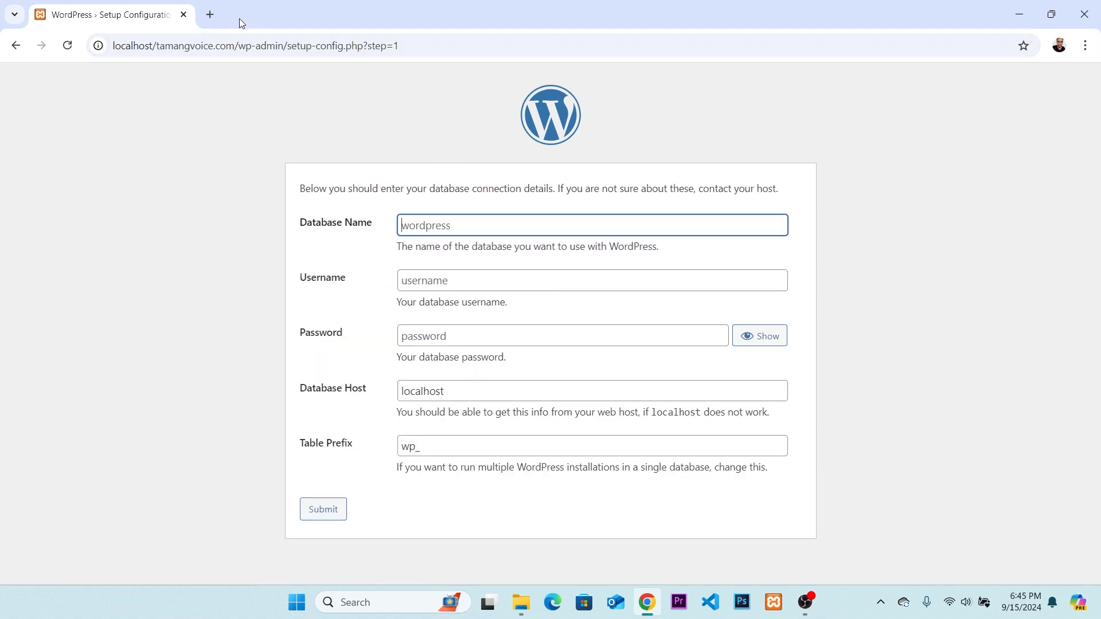
pyautogui.click(210, 15)
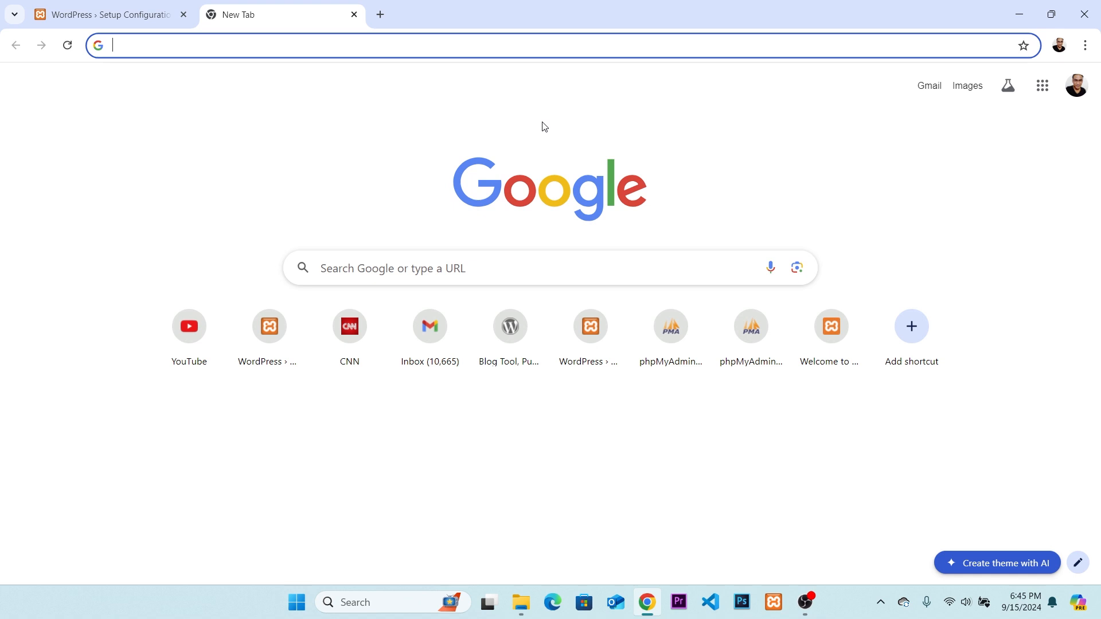
pyautogui.write('localhos')
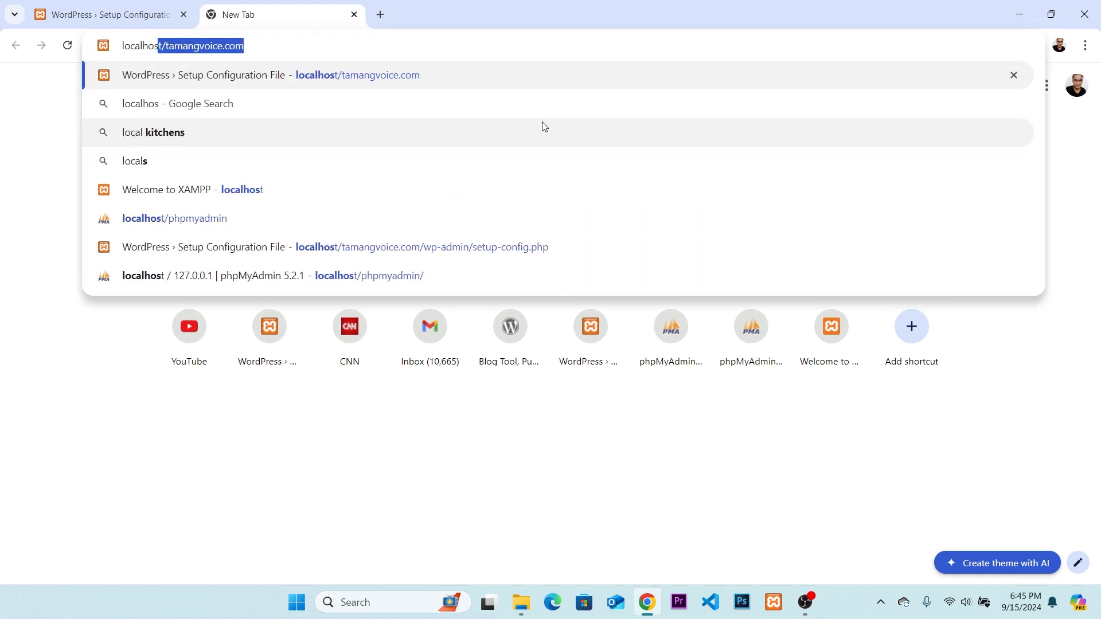
pyautogui.write('t/ph')
pyautogui.press('BackSpace')
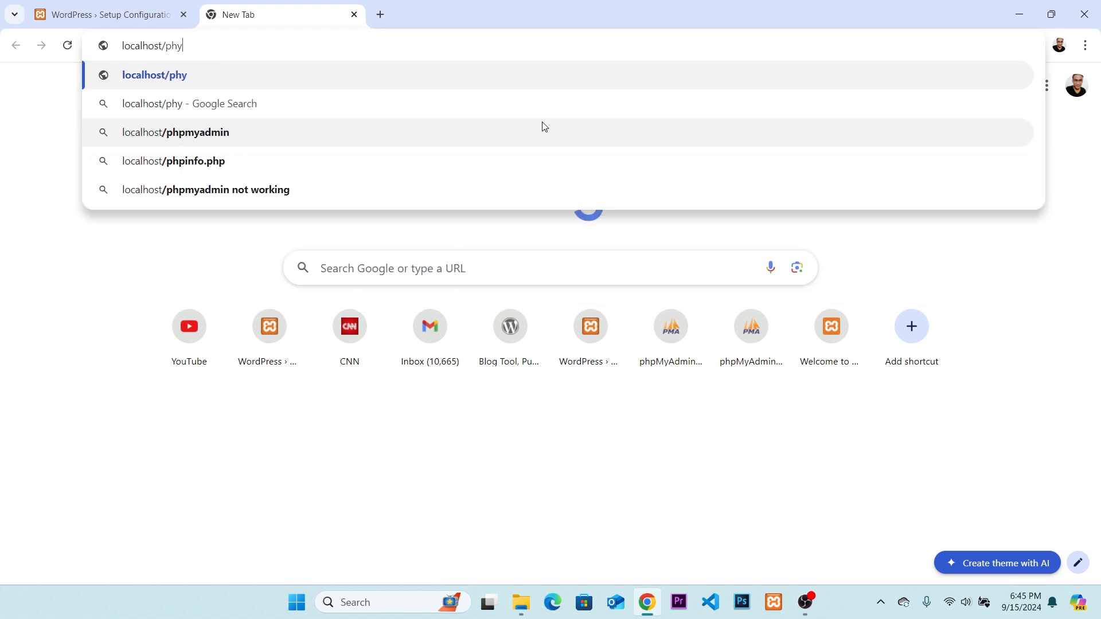
pyautogui.write('pmyadmin')
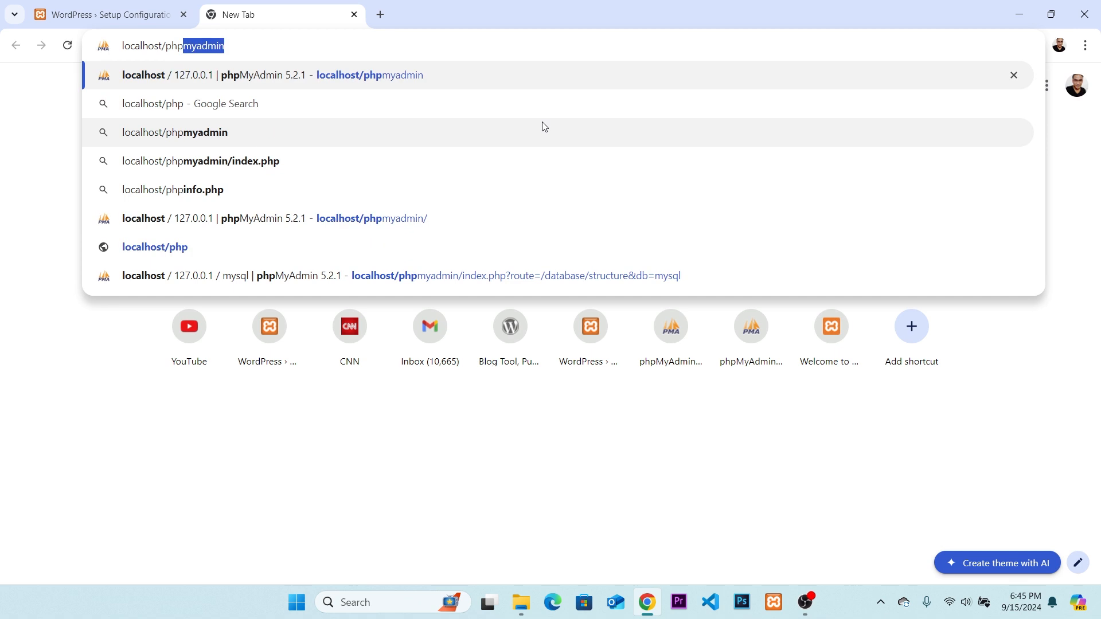
pyautogui.press('Return')
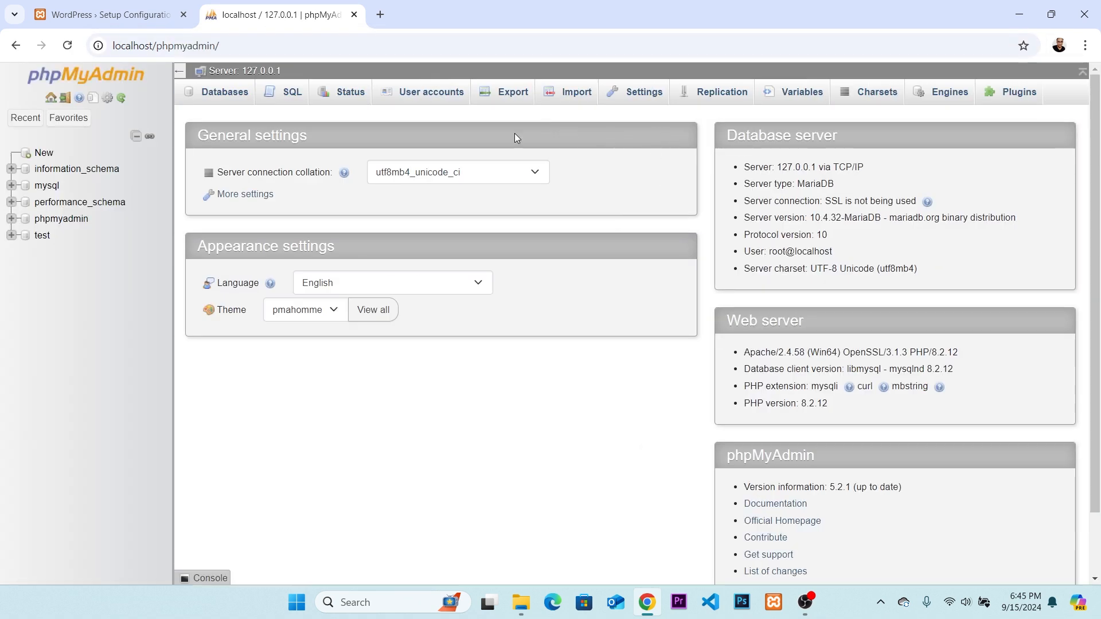
# Create a database named tamangvoice_db with the utf8mb4_general_ci collation in phpMyAdmin.
pyautogui.click(223, 97)
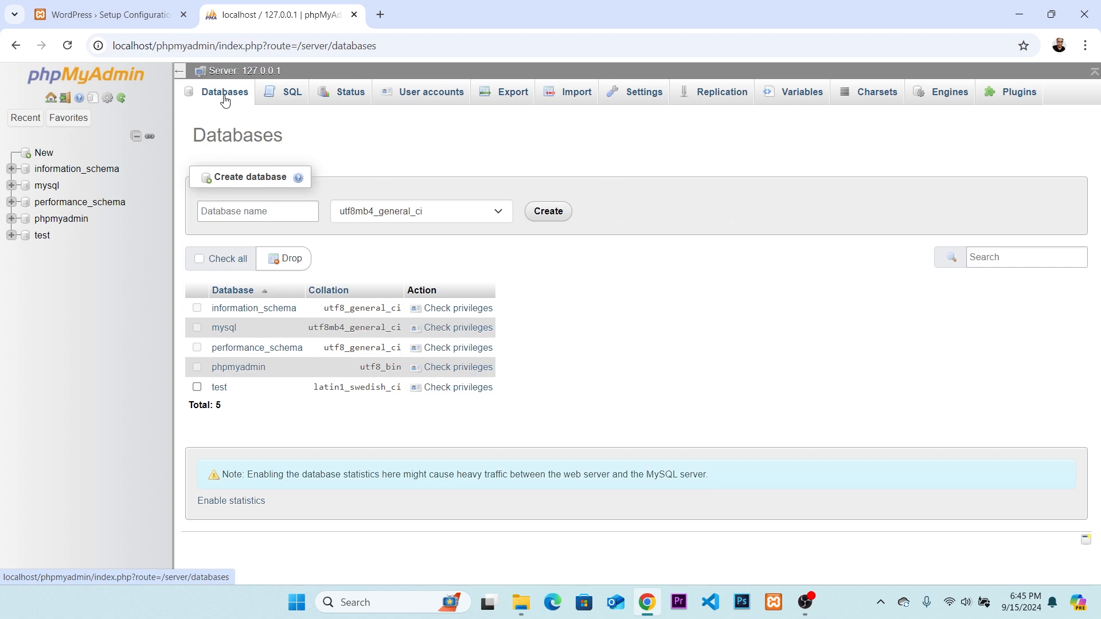
pyautogui.click(263, 212)
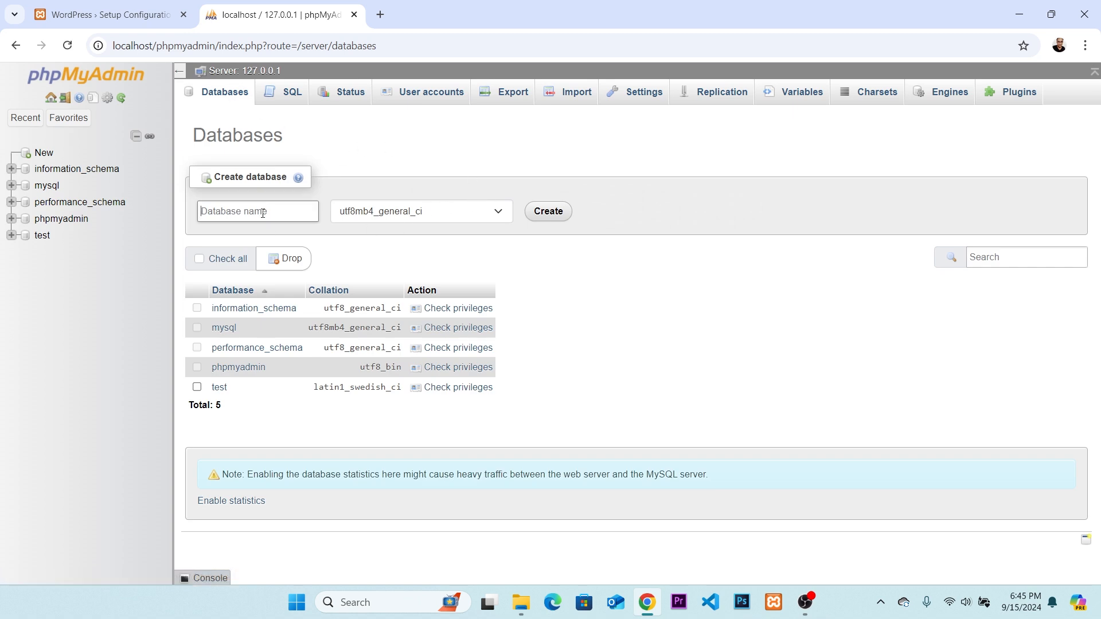
pyautogui.write('tamangvoice_db')
pyautogui.click(447, 213)
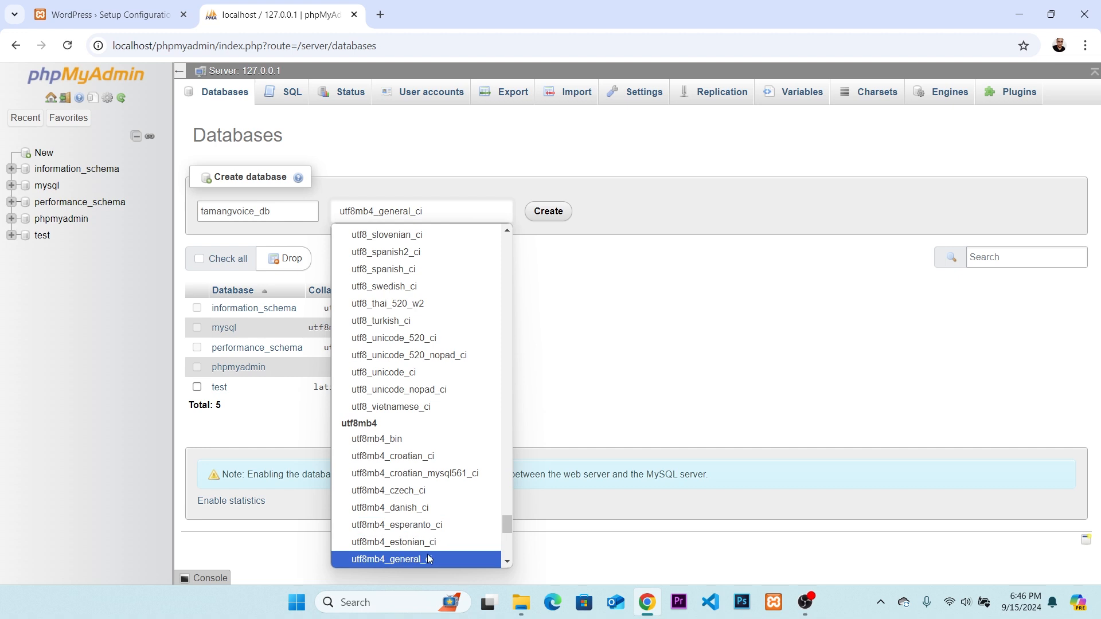
pyautogui.click(429, 559)
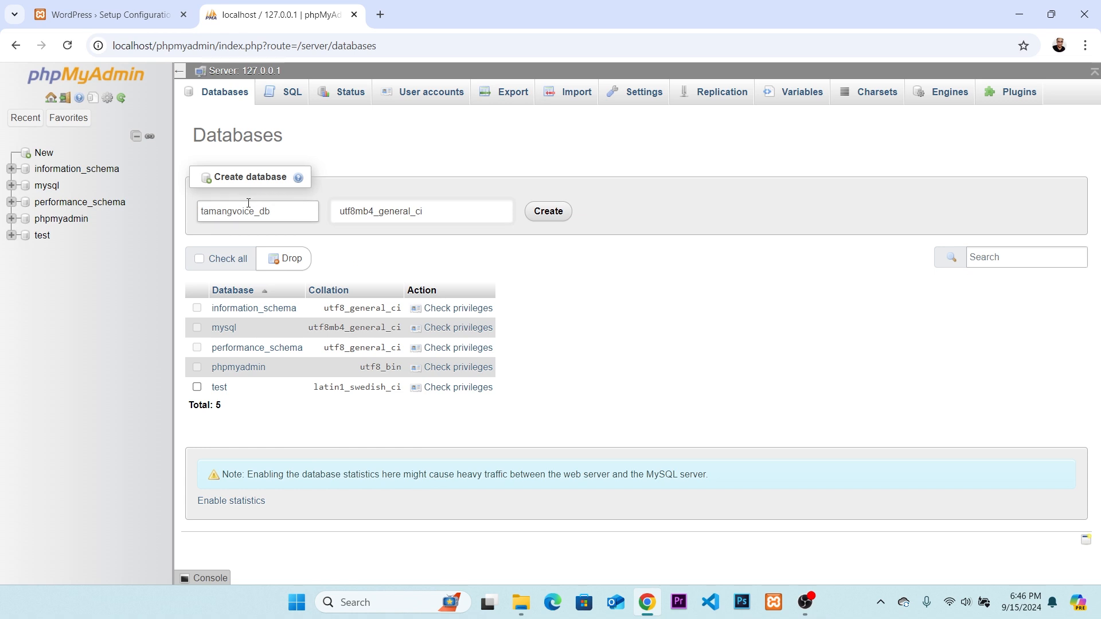
pyautogui.click(546, 213)
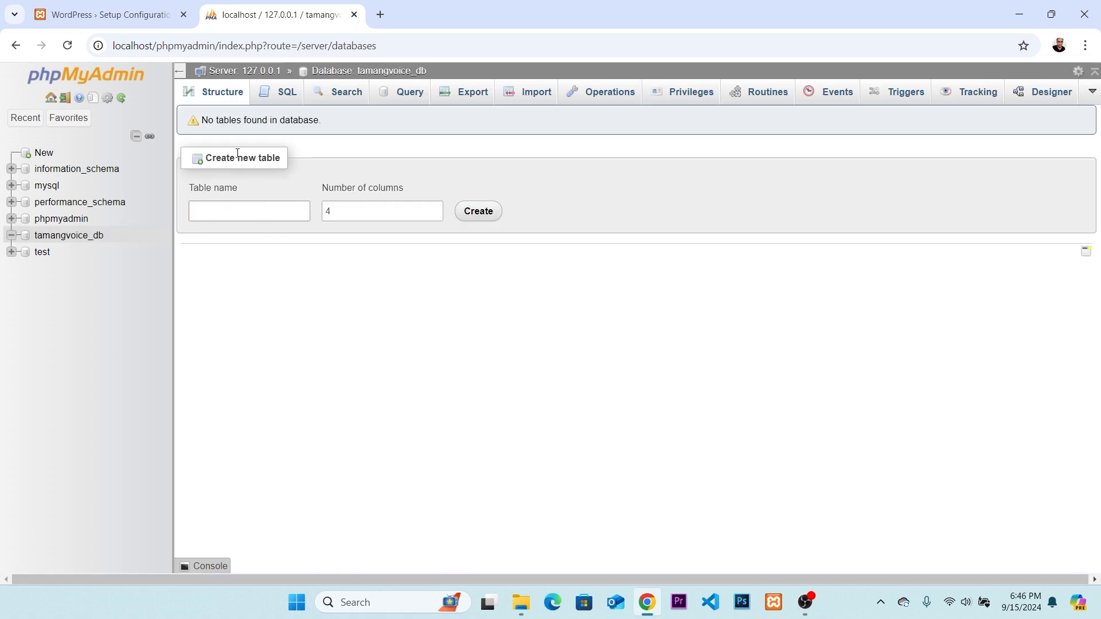
# Copy the database name tamangvoice_db from phpMyAdmin and paste it as the Database Name in the WordPress setup form.
pyautogui.moveTo(431, 72); pyautogui.dragTo(361, 74)
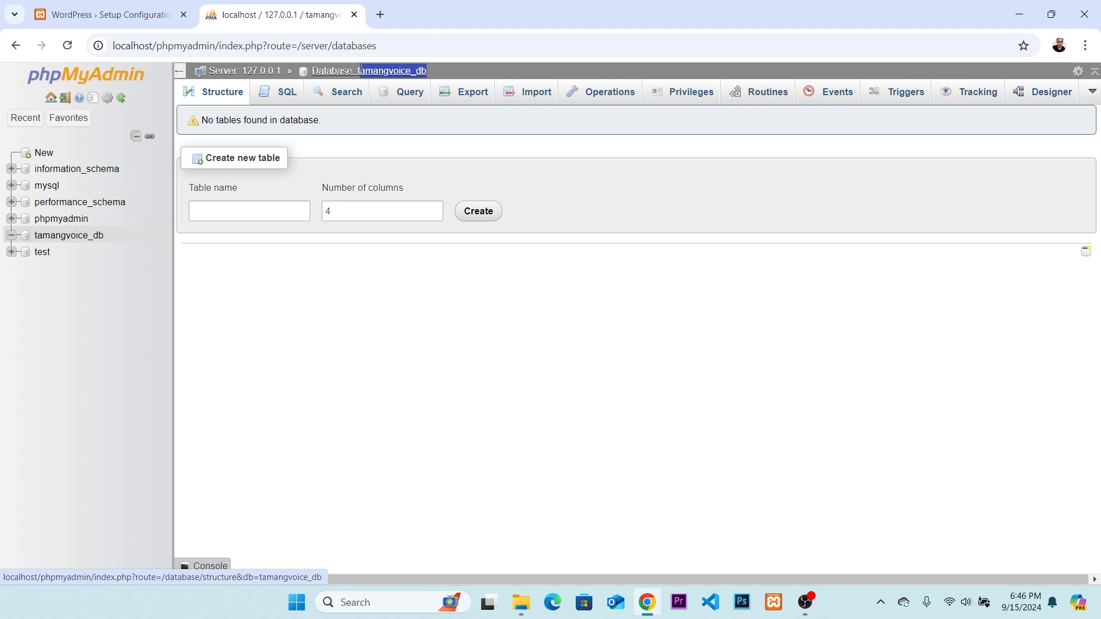
pyautogui.rightClick(360, 74)
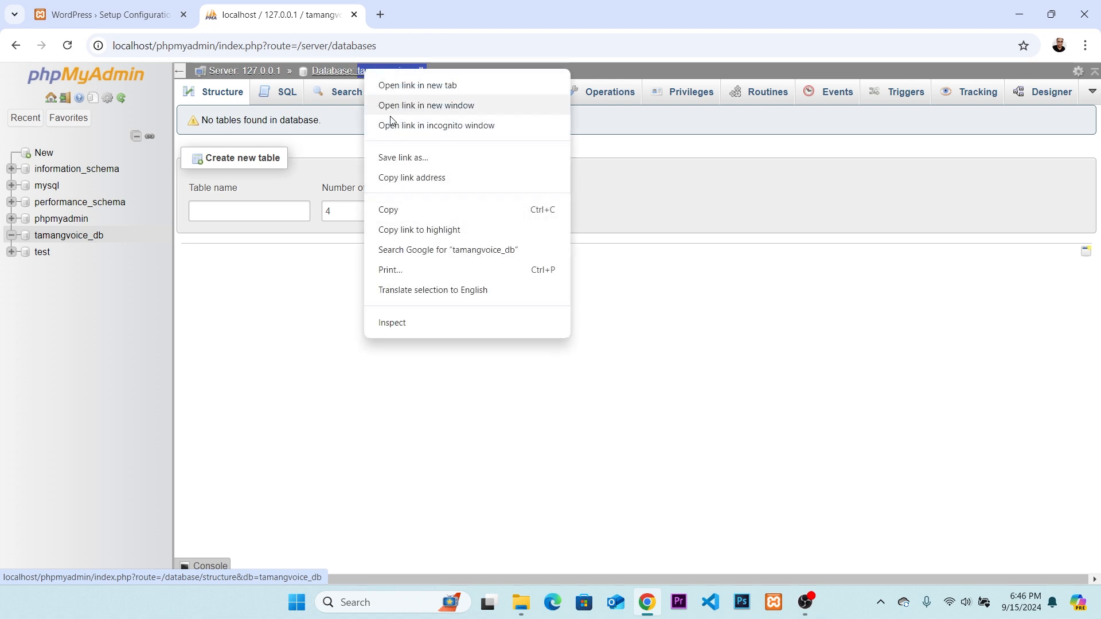
pyautogui.click(417, 211)
pyautogui.click(133, 6)
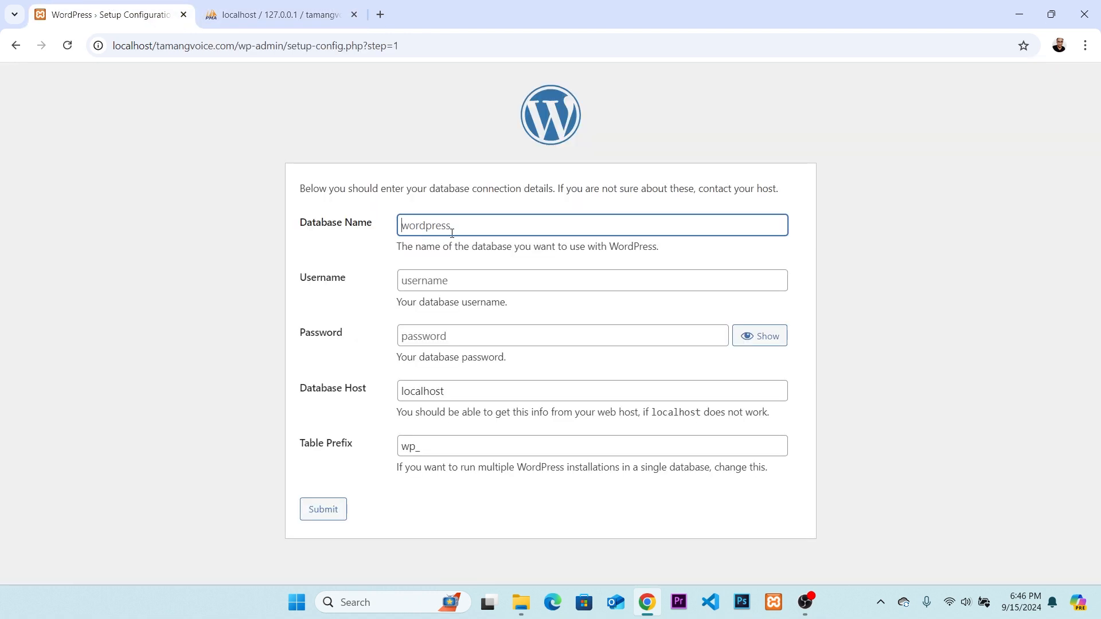
pyautogui.hotkey('ctrl', 'v')
# Set the database username to root with an empty password, host localhost and table prefix wp_, and submit the connection details.
pyautogui.click(482, 285)
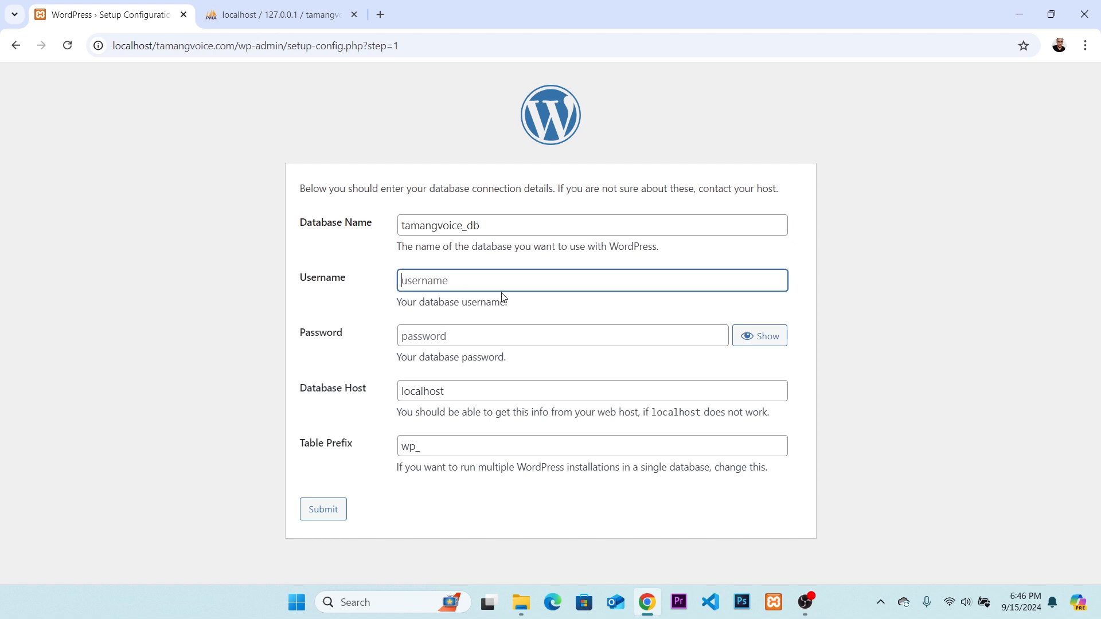
pyautogui.write('root')
pyautogui.press('Tab')
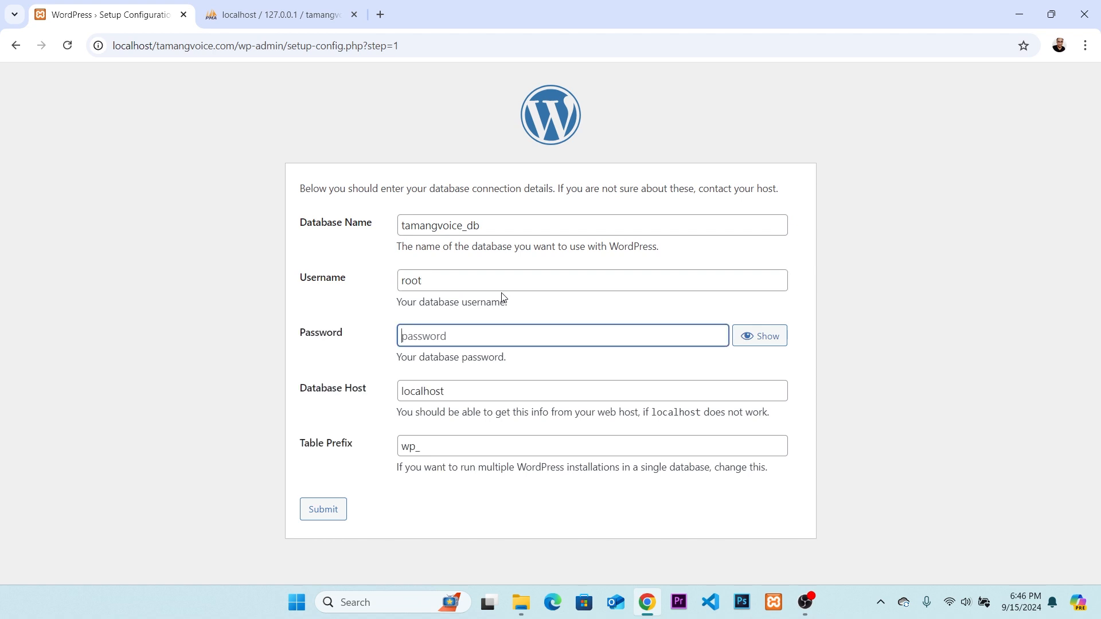
pyautogui.click(445, 394)
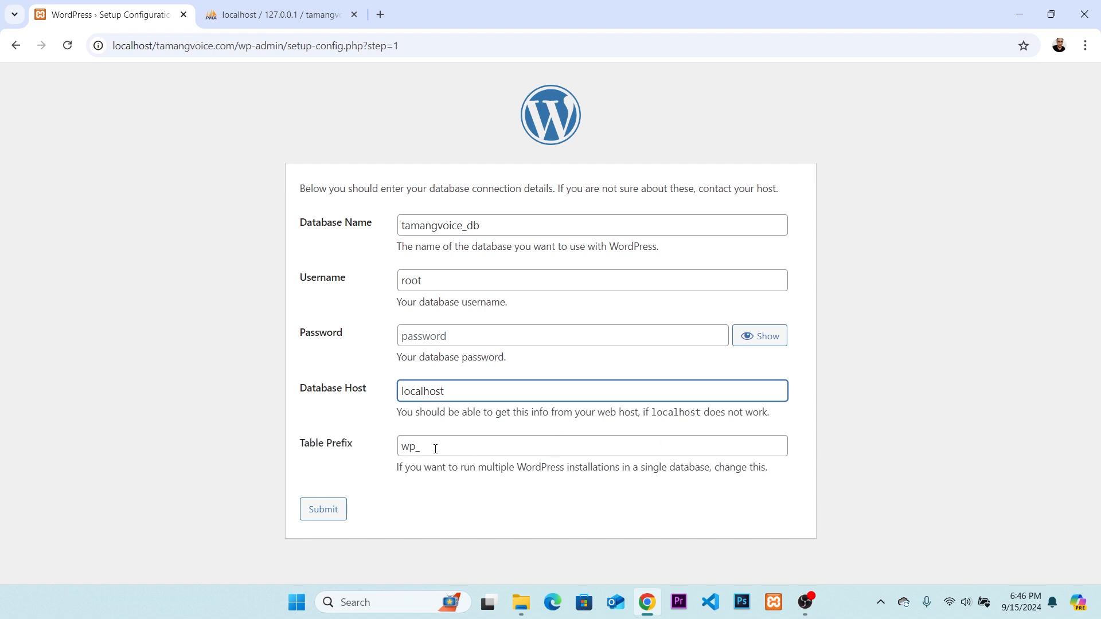
pyautogui.press('Tab')
pyautogui.moveTo(449, 451); pyautogui.dragTo(326, 449)
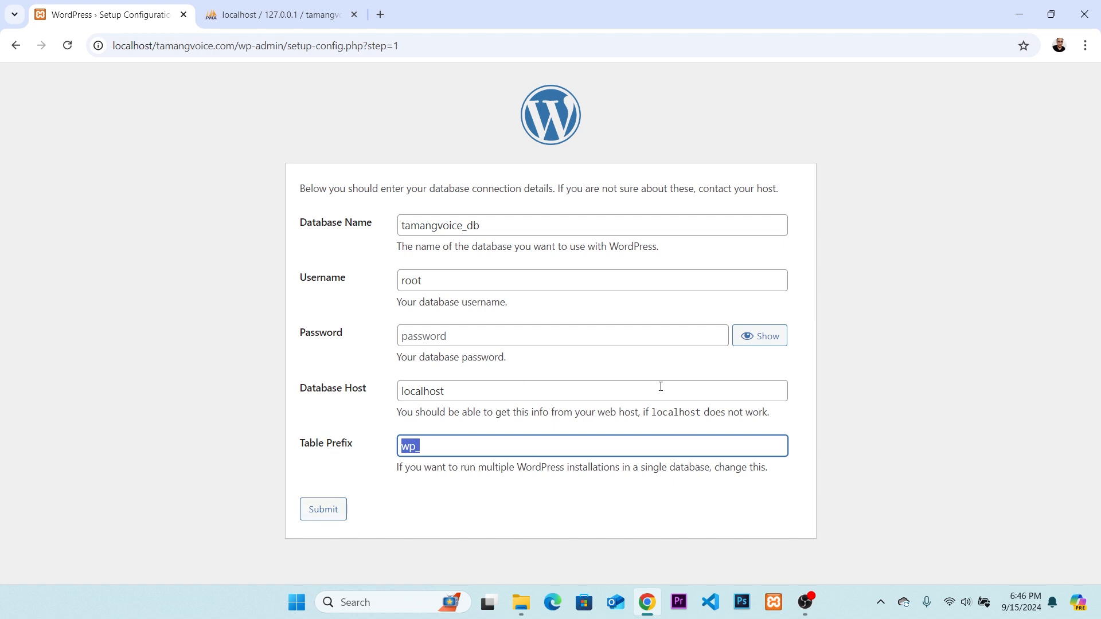
pyautogui.click(332, 514)
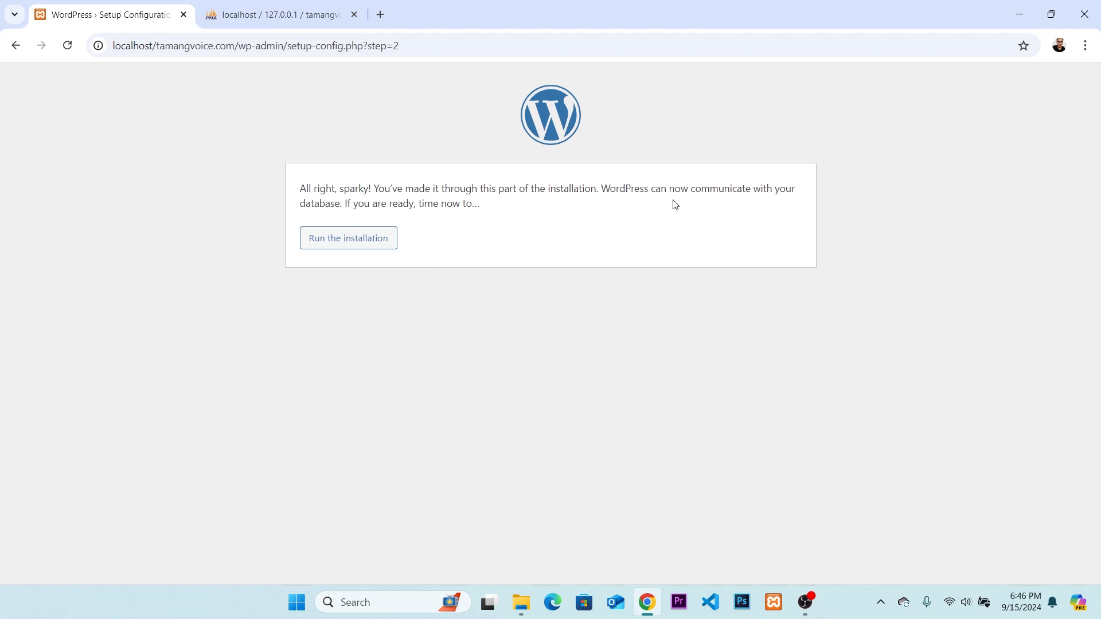
# Run the WordPress installation and set the site title to TAMANGVOICE.com.
pyautogui.click(366, 245)
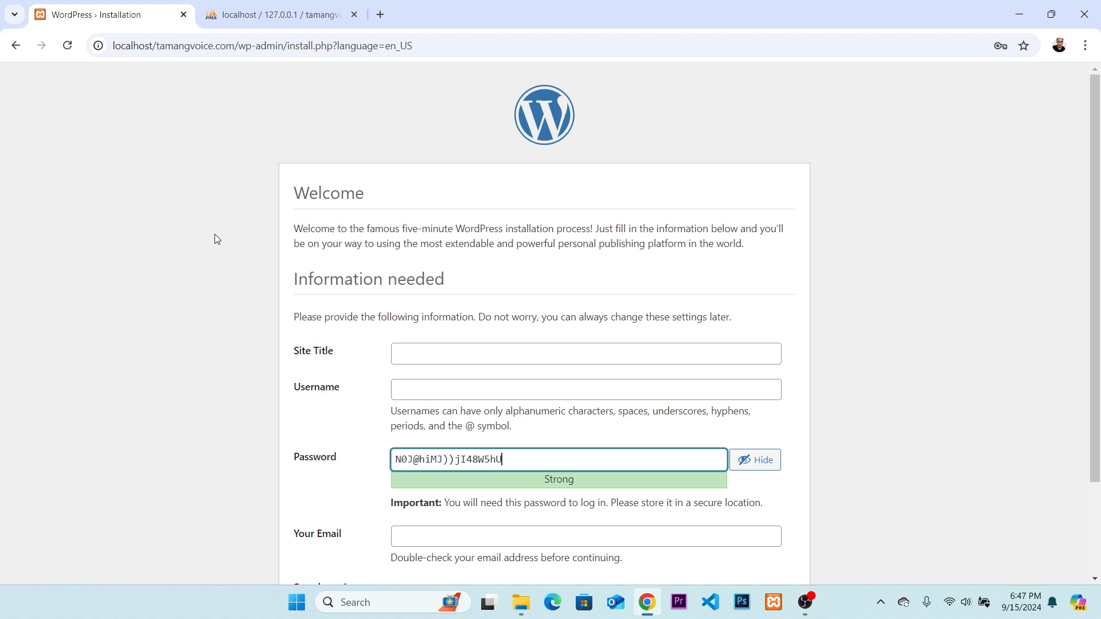
pyautogui.click(431, 354)
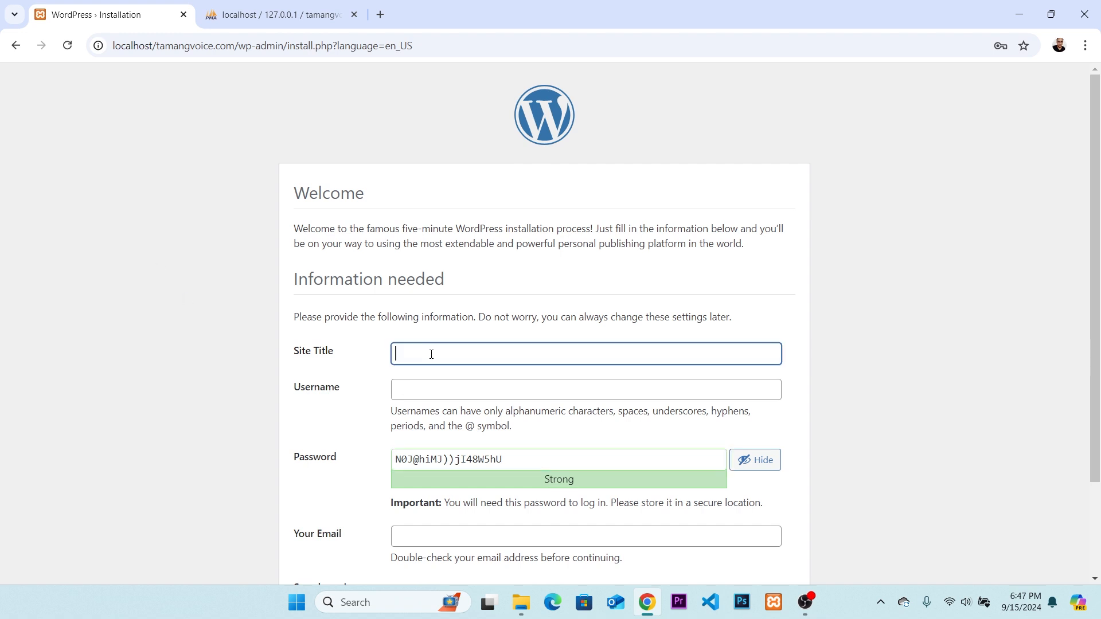
pyautogui.write('TAMANGVOICE.com')
pyautogui.press('Tab')
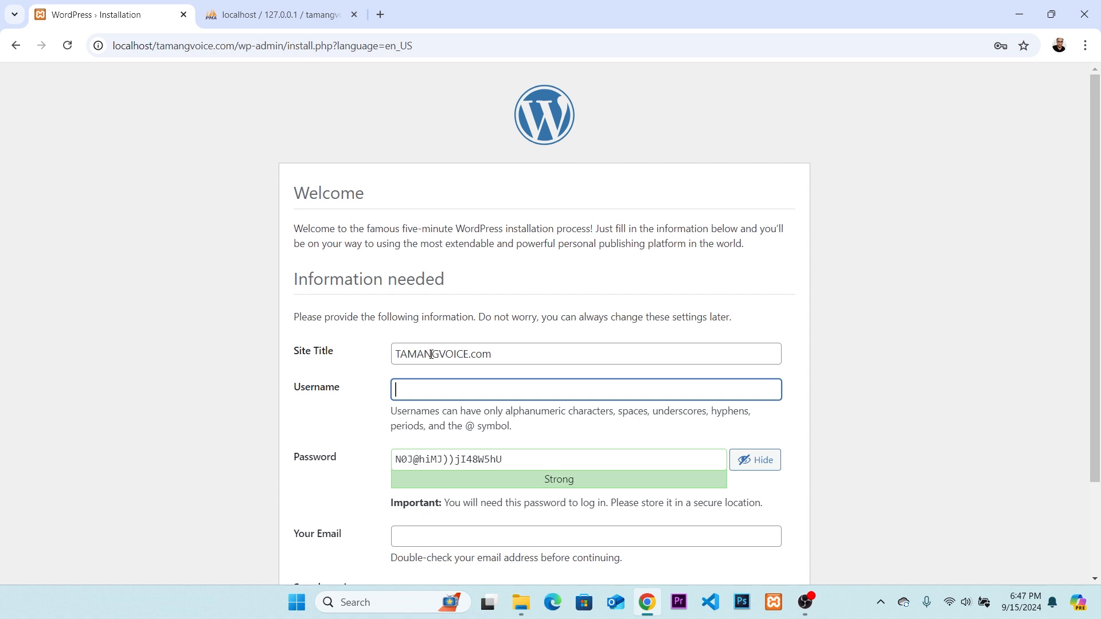
# Set the admin username to demo, replace the suggested password with the account password, and confirm use of a weak password.
pyautogui.write('demo')
pyautogui.press('Tab')
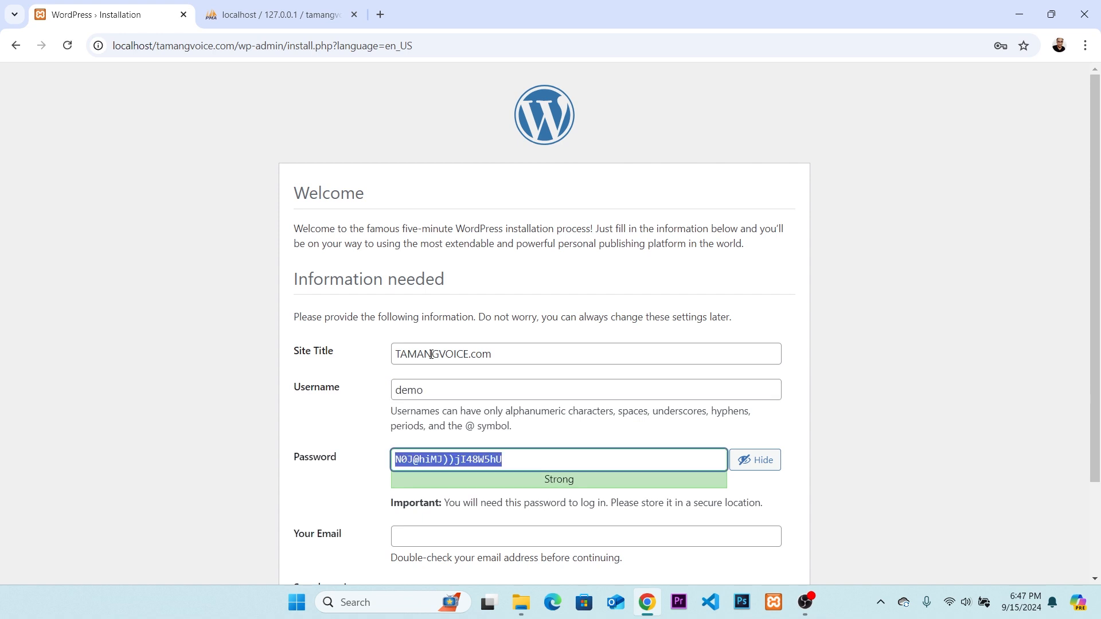
pyautogui.write('dee')
pyautogui.press('BackSpace')
pyautogui.press('BackSpace')
pyautogui.press('BackSpace')
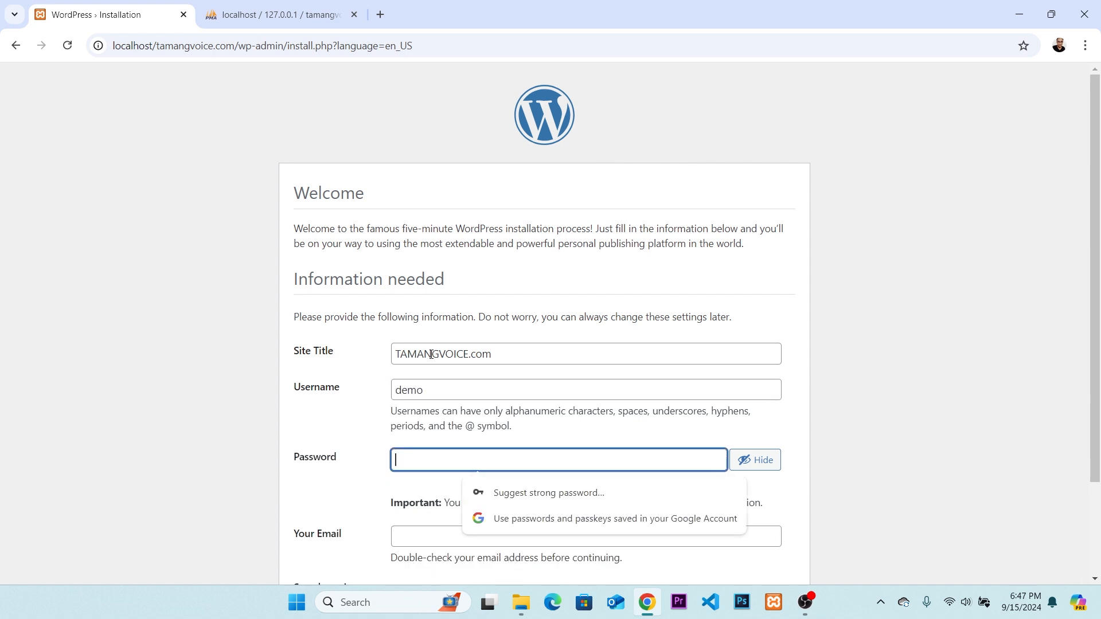
pyautogui.write('demo')
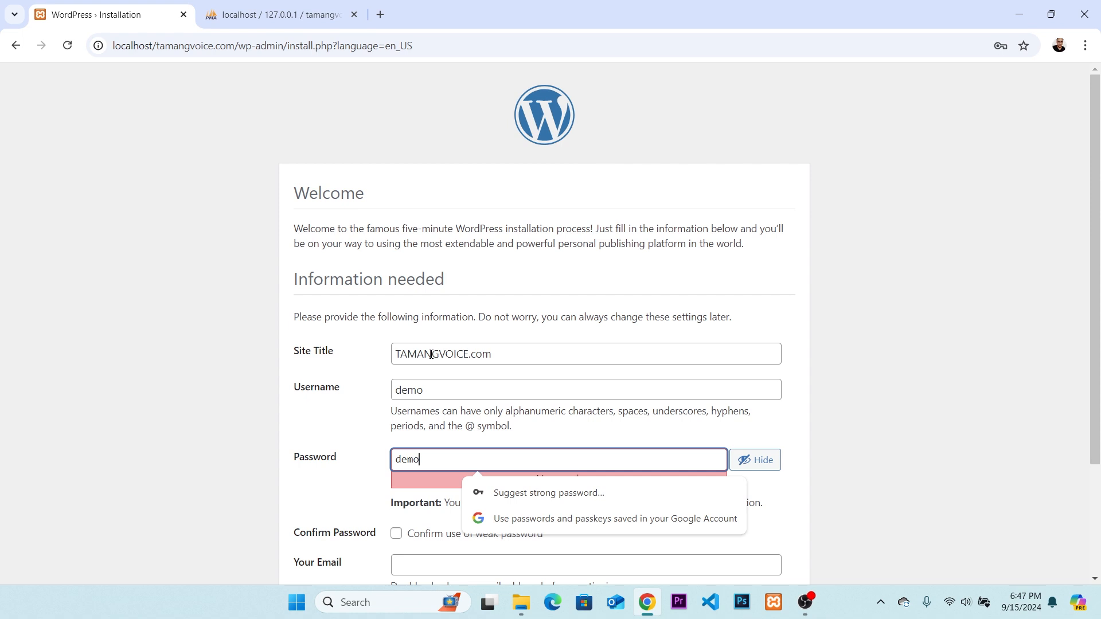
pyautogui.write('1234')
pyautogui.click(397, 533)
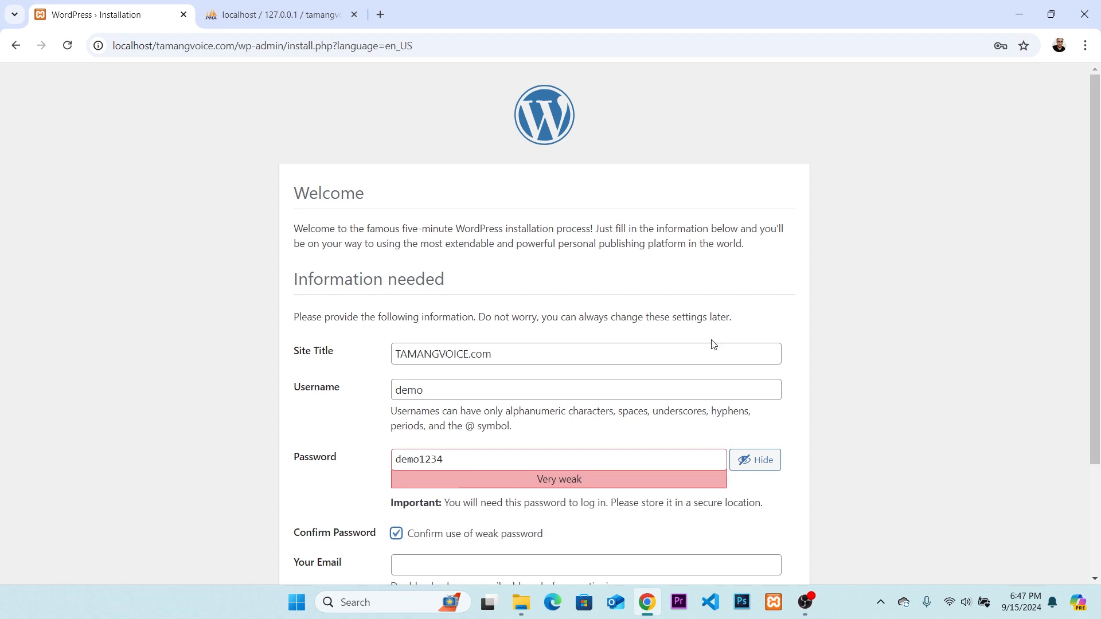
# Try to submit the installation form with the email left empty, and confirm use of the weak password again.
pyautogui.scroll(-3, 861, 321)
pyautogui.click(438, 425)
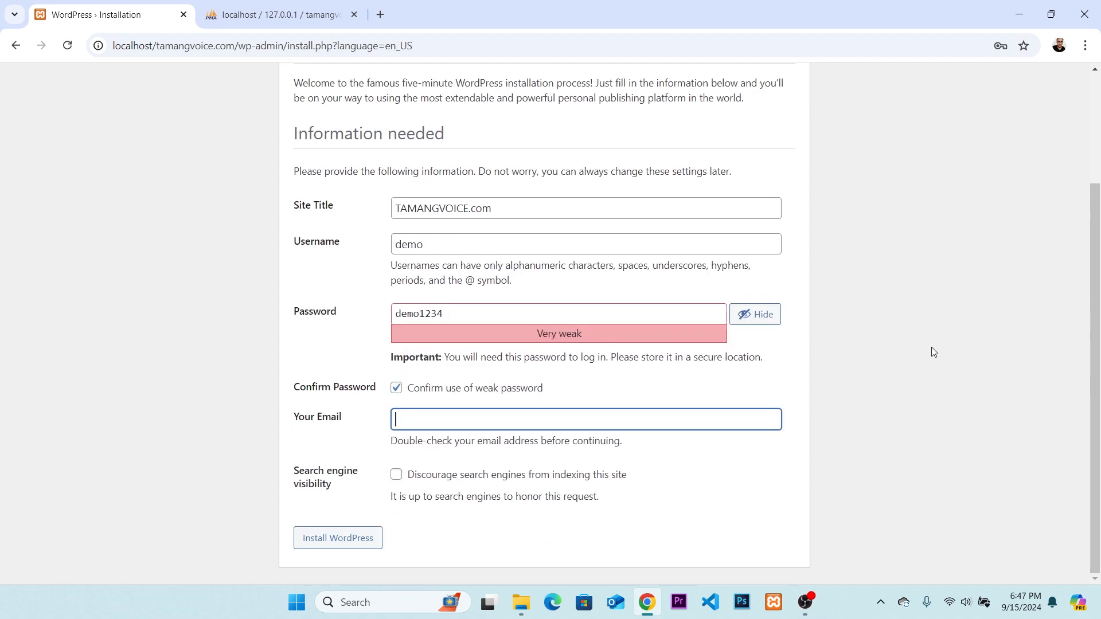
pyautogui.press('Return')
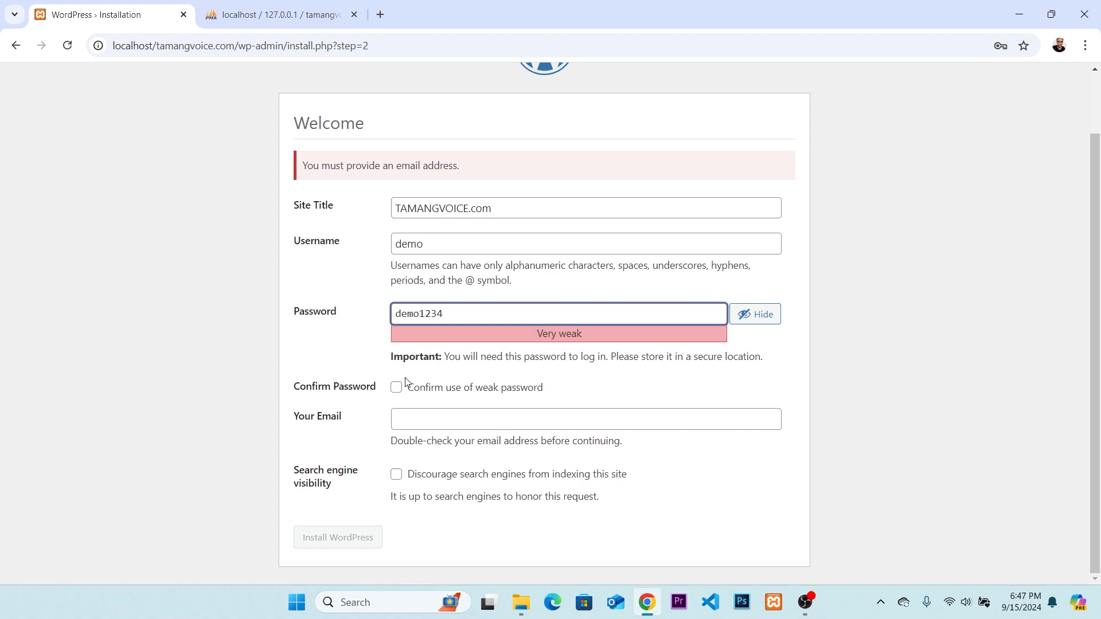
pyautogui.click(467, 423)
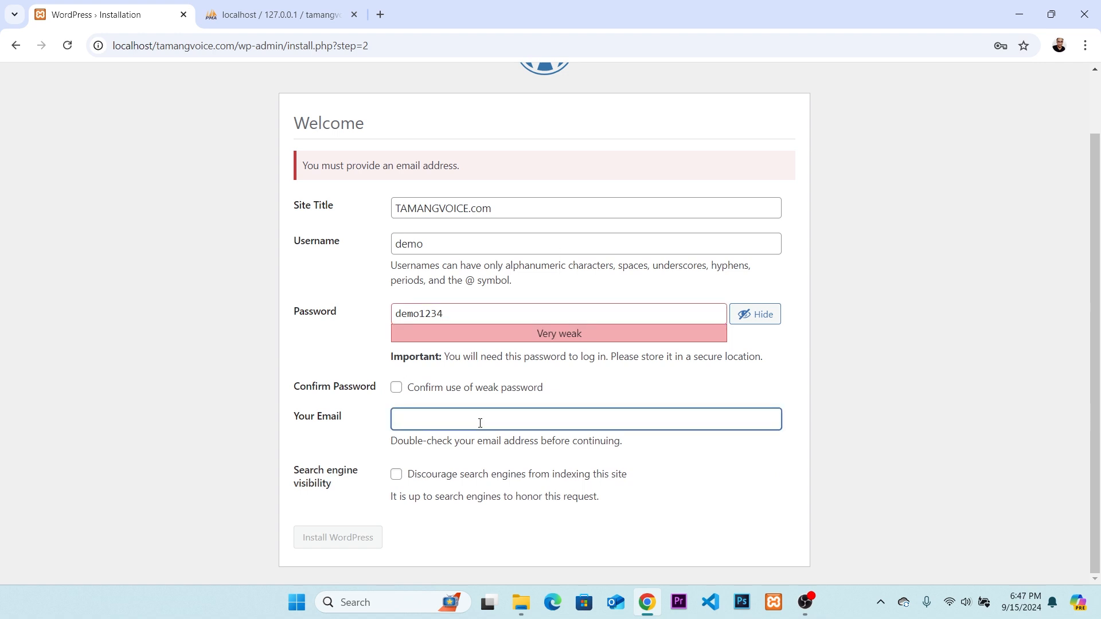
pyautogui.click(396, 388)
# Fill in the administrator's email address in the installation form.
pyautogui.click(436, 426)
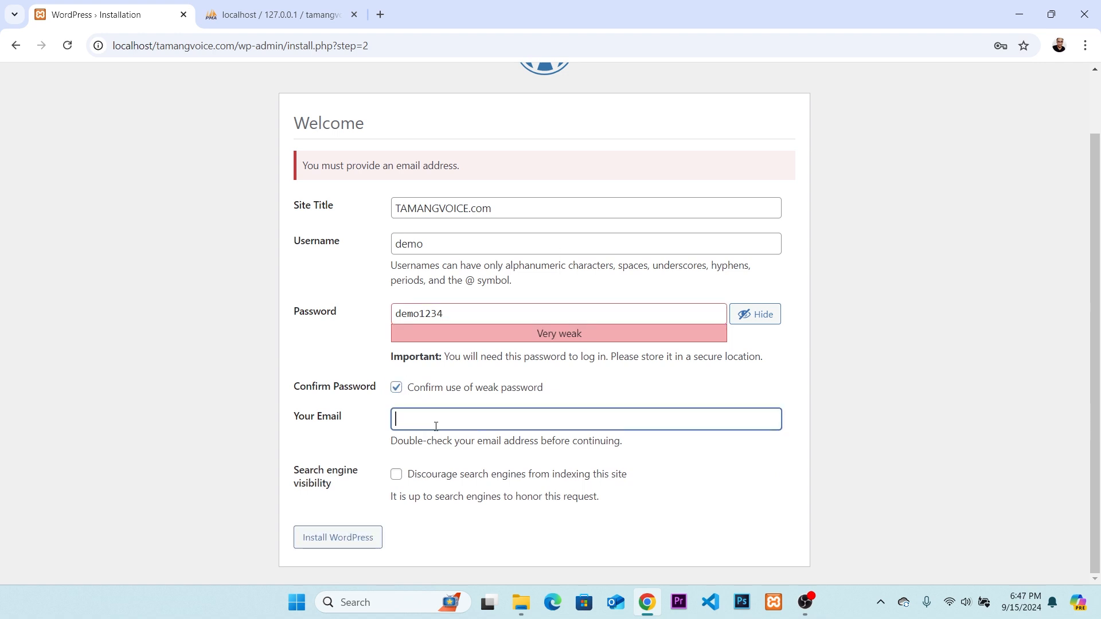
pyautogui.write('youremailadd')
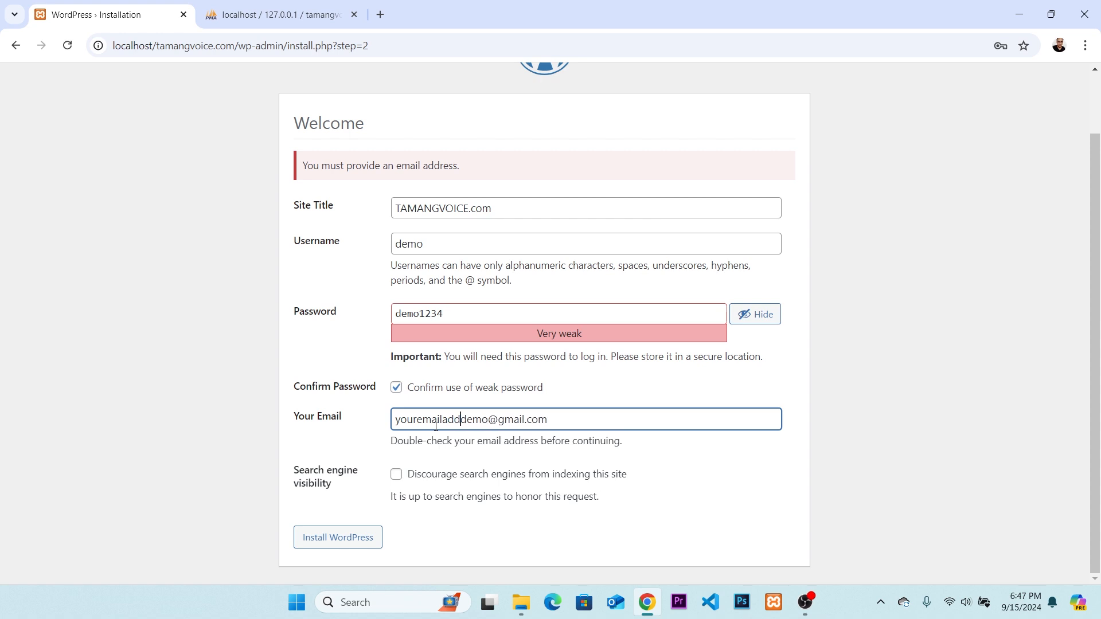
pyautogui.write('ress')
pyautogui.press('Delete')
pyautogui.press('Delete')
pyautogui.press('Delete')
pyautogui.press('Delete')
pyautogui.press('Delete')
pyautogui.write('@abv')
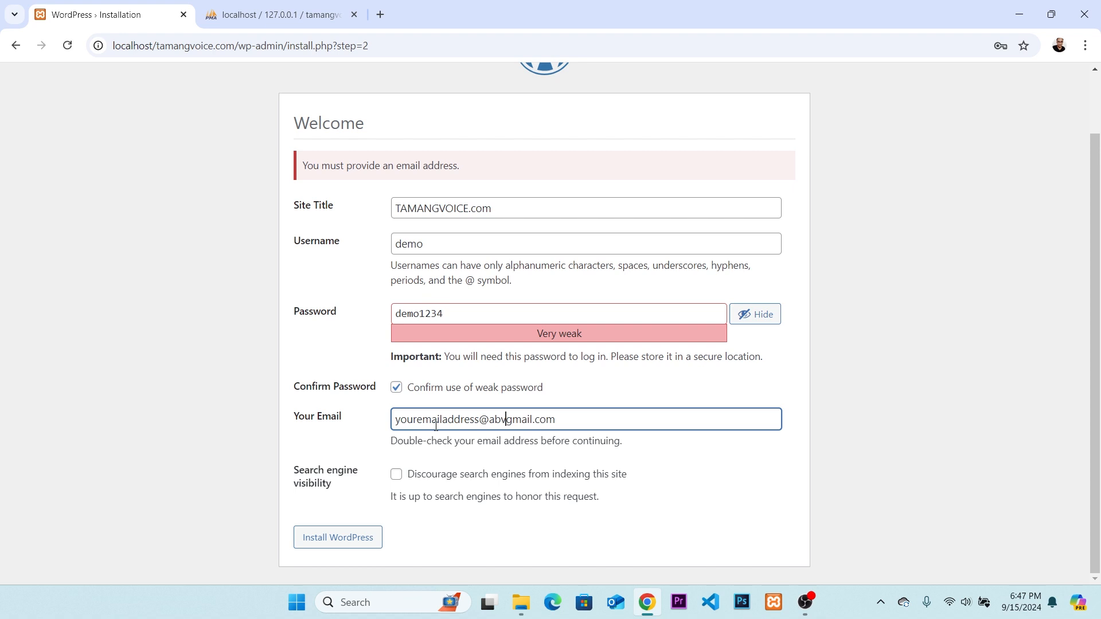
pyautogui.press('BackSpace')
pyautogui.write('c')
pyautogui.press('BackSpace')
pyautogui.write('c.com')
pyautogui.hotkey('shift', 'End')
pyautogui.press('Delete')
# Install WordPress, dismiss the browser's password warning, and decline saving the password.
pyautogui.click(364, 537)
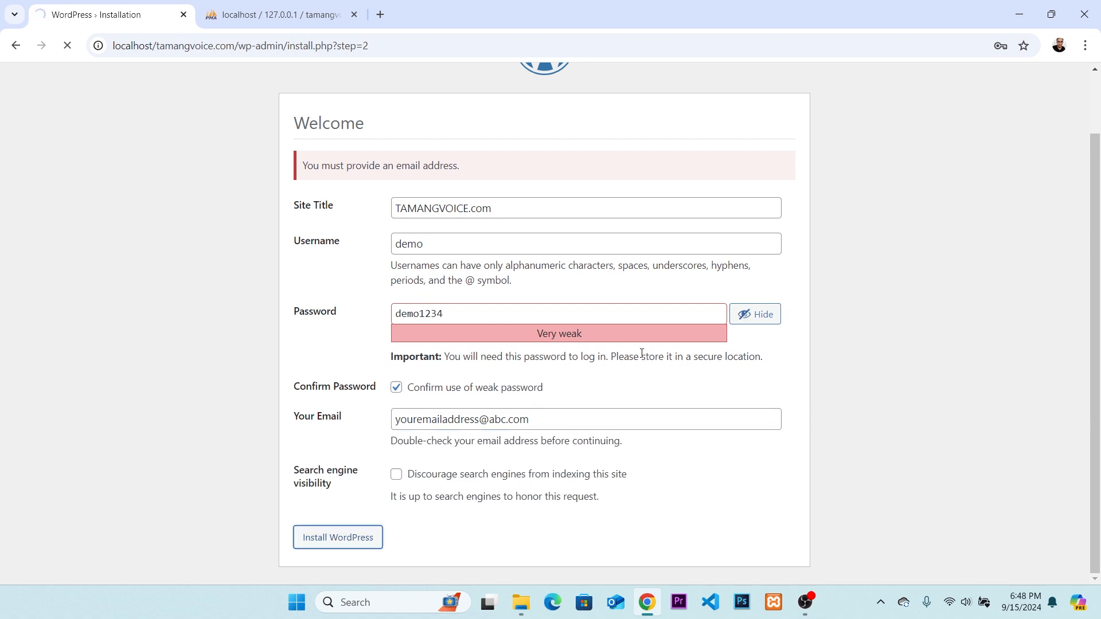
pyautogui.click(673, 246)
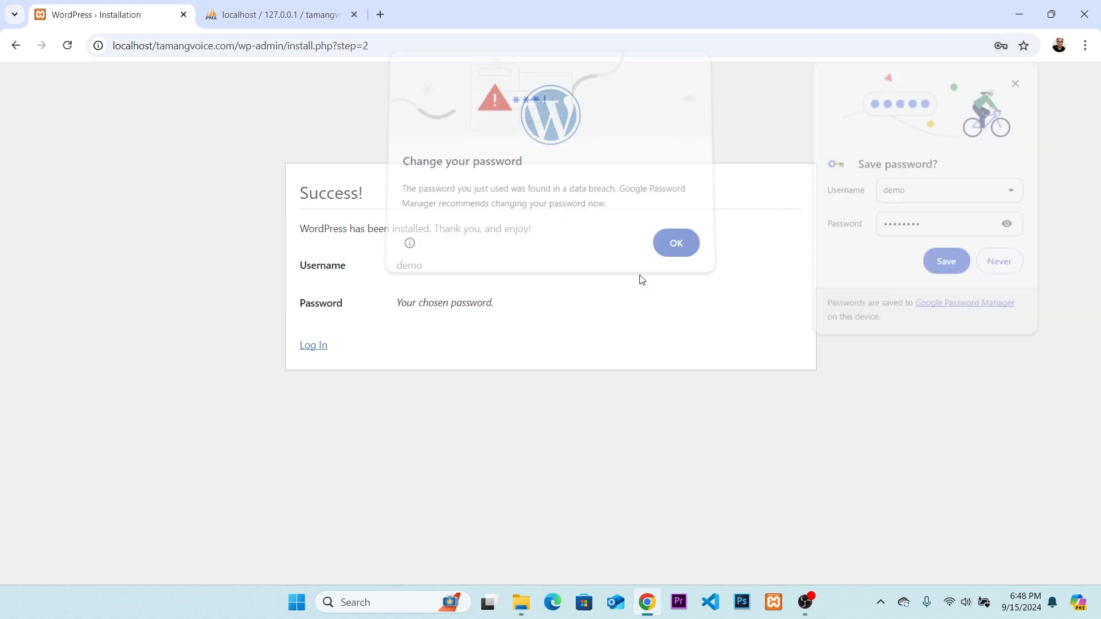
pyautogui.click(1001, 265)
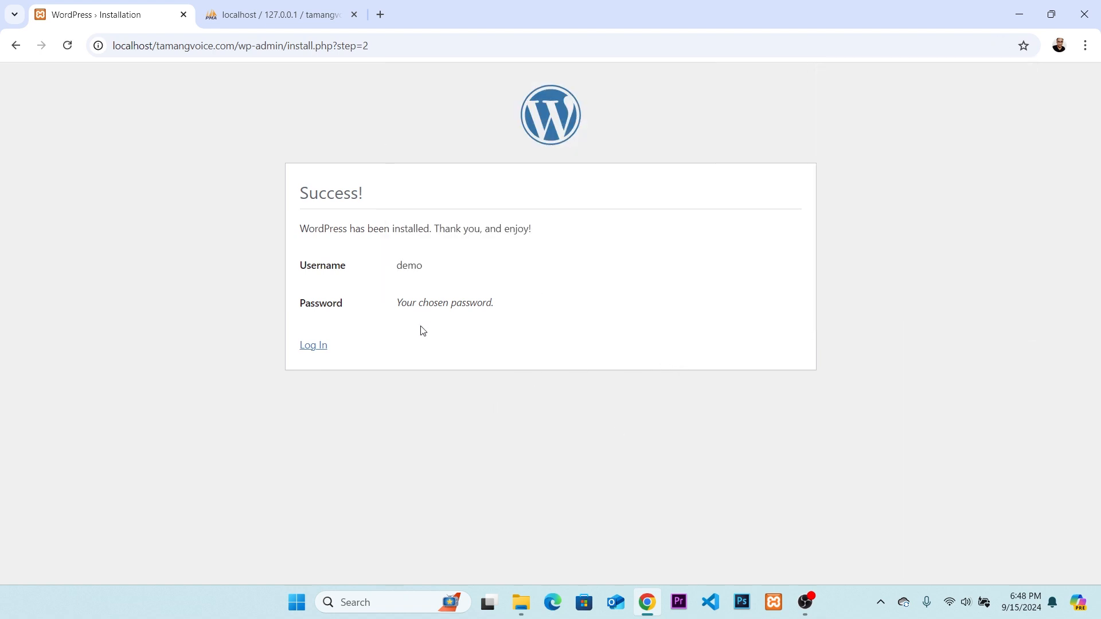
# Log in to the site's admin area as demo with the account password and dismiss the browser's password warning.
pyautogui.click(313, 345)
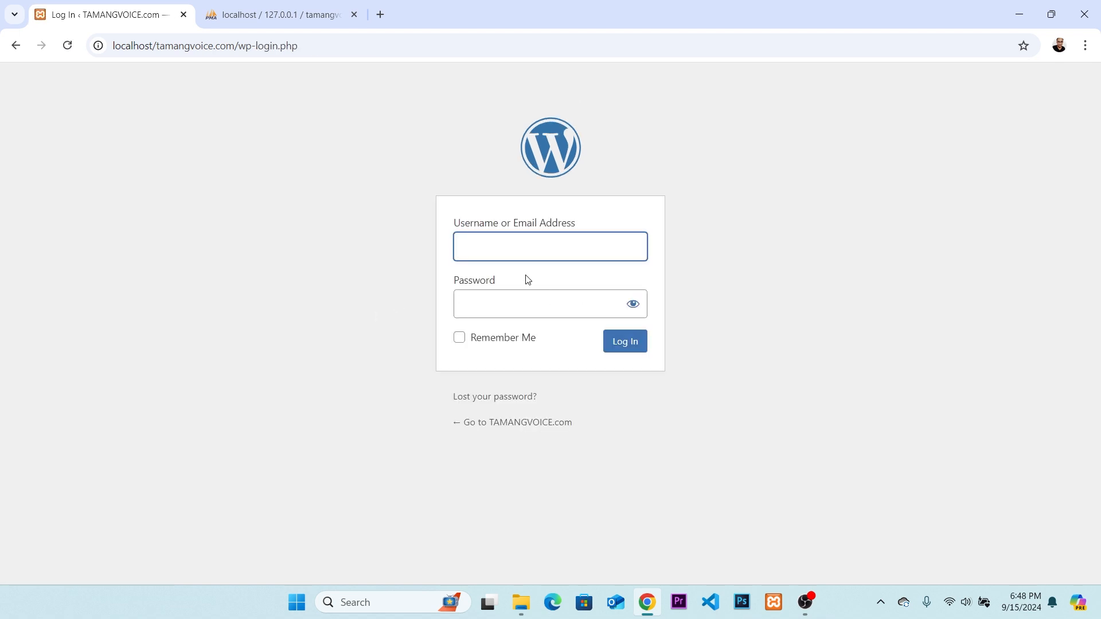
pyautogui.write('demo')
pyautogui.press('Tab')
pyautogui.write('demo')
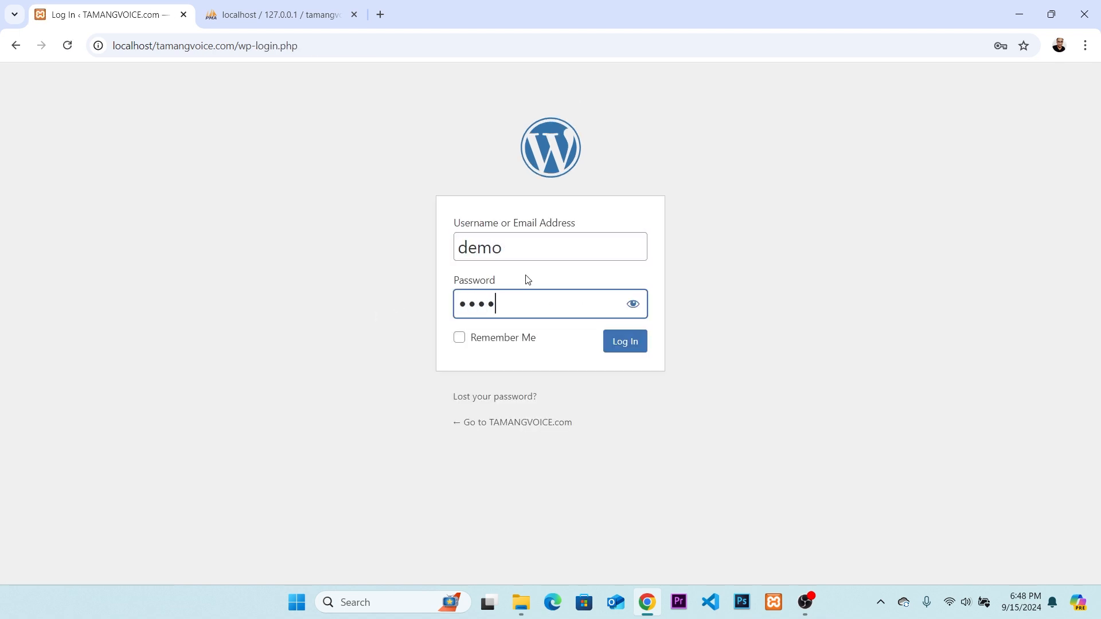
pyautogui.write('••••')
pyautogui.click(640, 347)
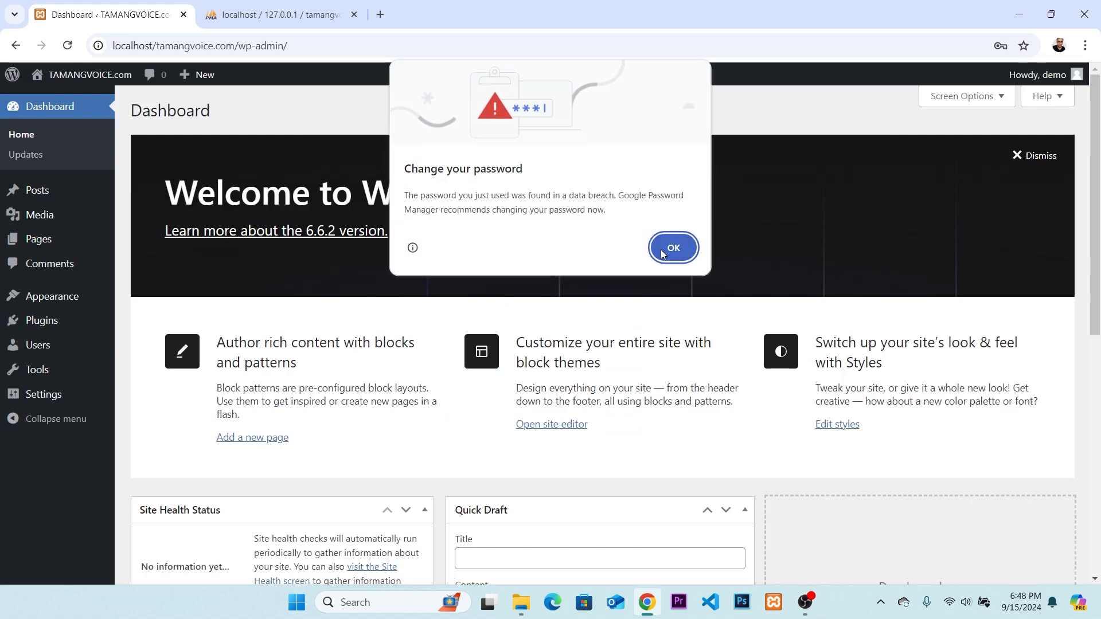
pyautogui.click(663, 250)
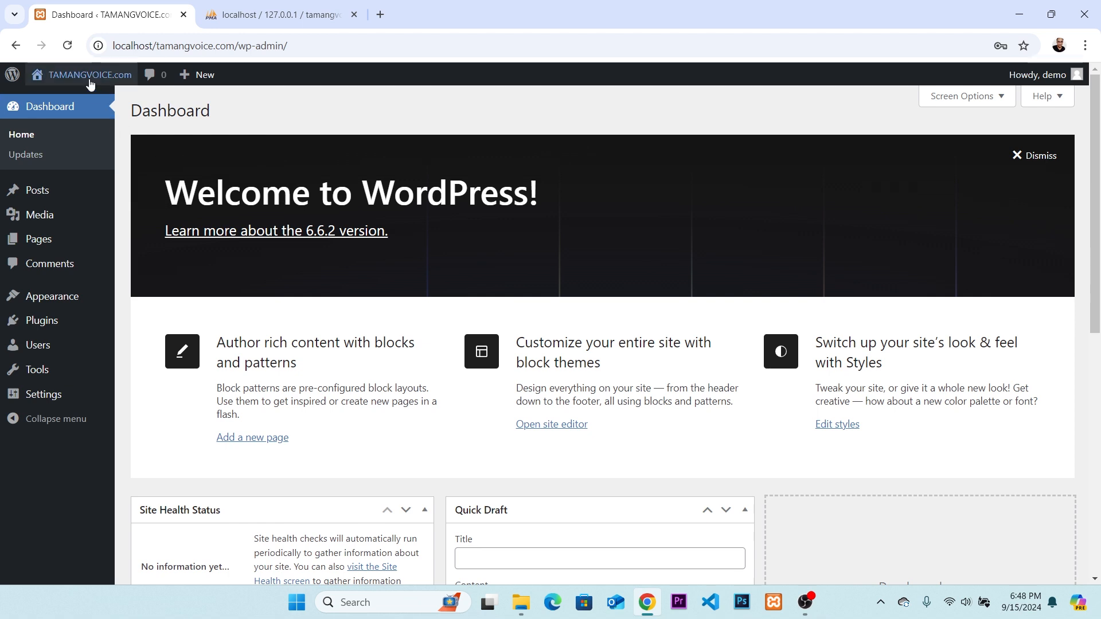
# Visit the TAMANGVOICE.com site in a new browser tab and look through its home page.
pyautogui.moveTo(88, 79)
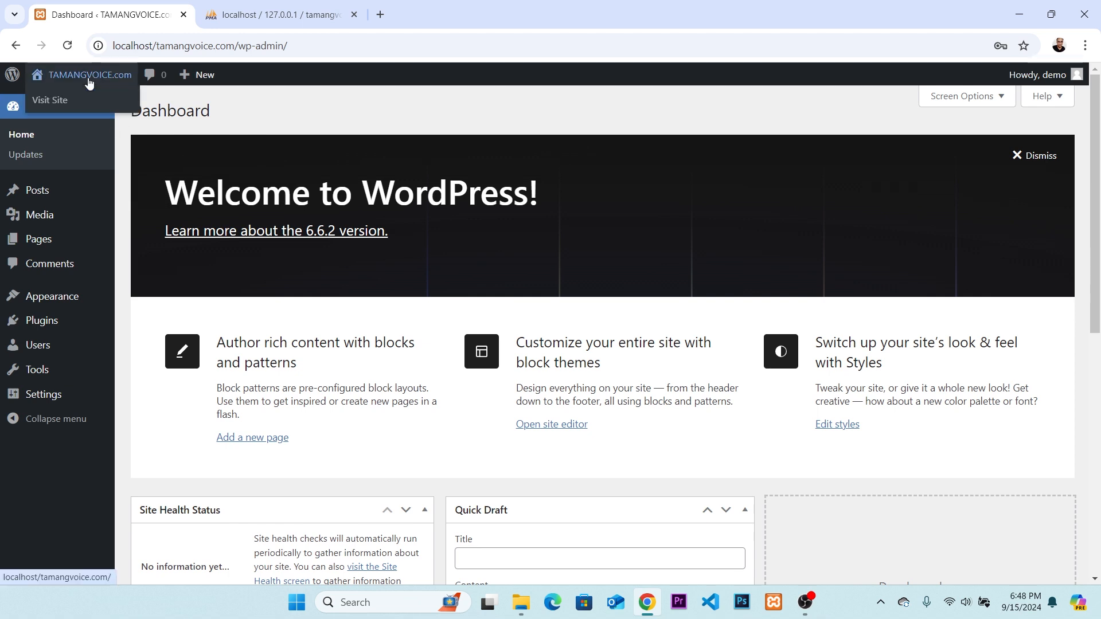
pyautogui.rightClick(67, 103)
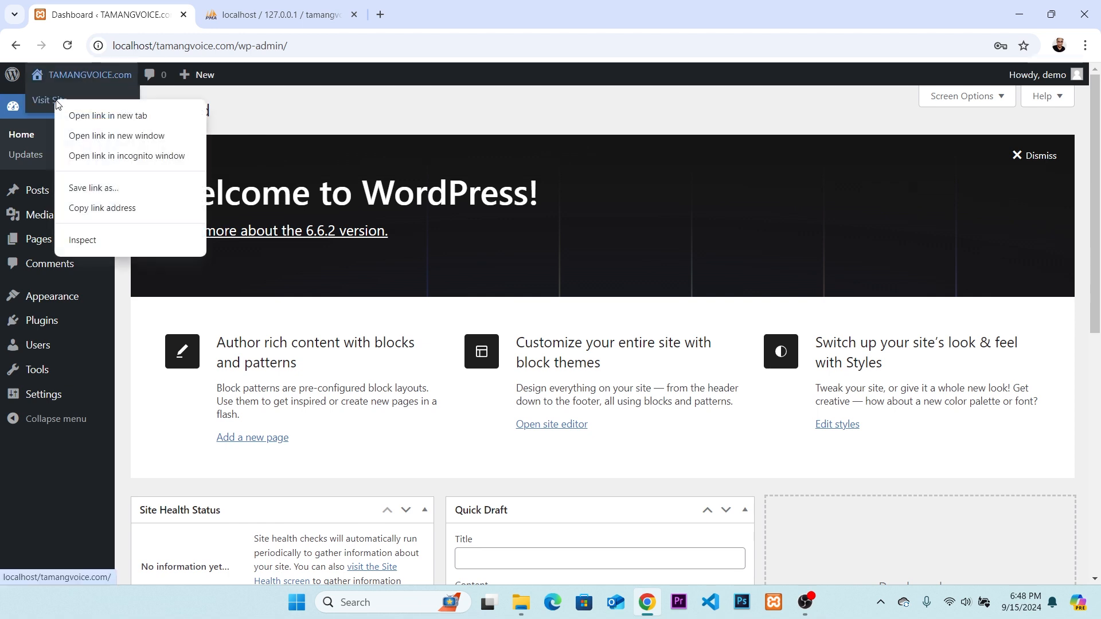
pyautogui.click(89, 113)
pyautogui.click(281, 15)
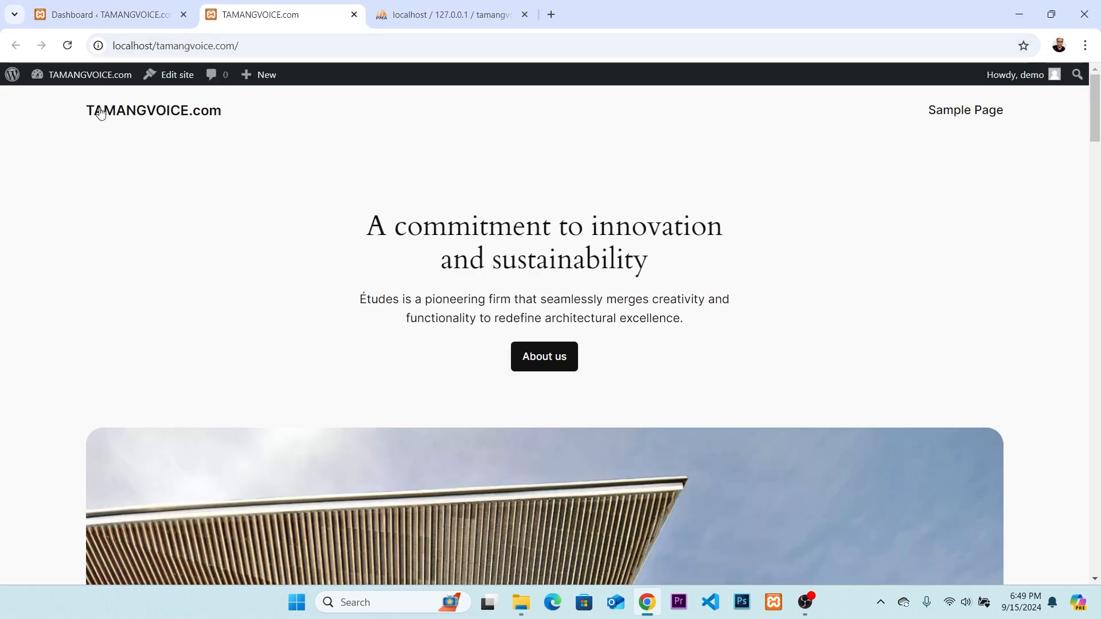
pyautogui.moveTo(79, 107); pyautogui.dragTo(428, 216)
pyautogui.scroll(-10, 610, 231)
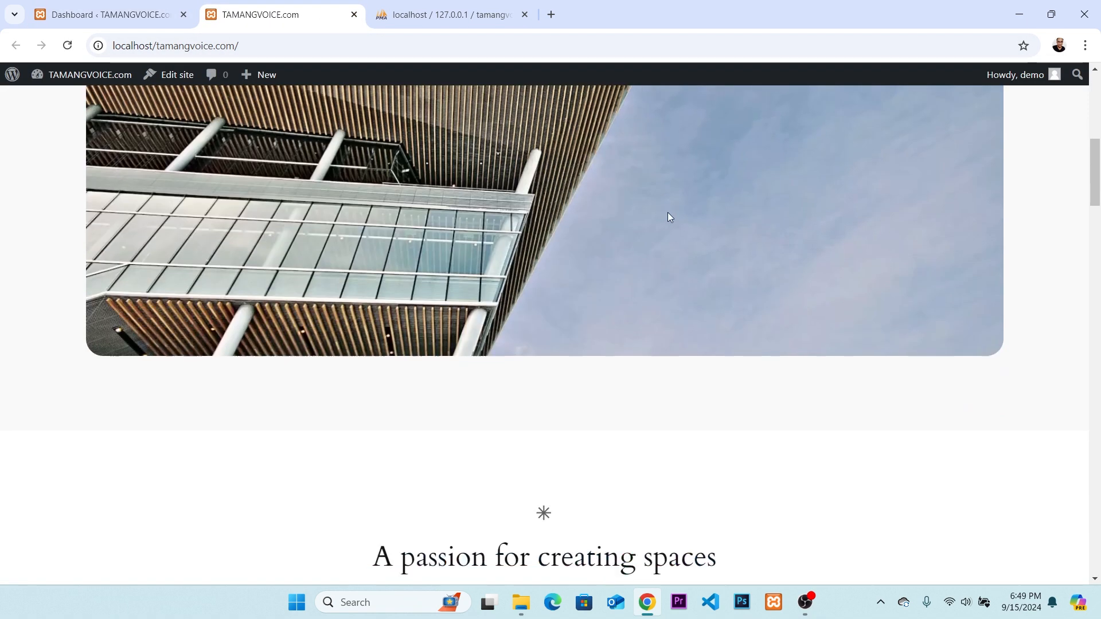
pyautogui.scroll(-5, 746, 229)
pyautogui.moveTo(1096, 221); pyautogui.dragTo(1093, 114)
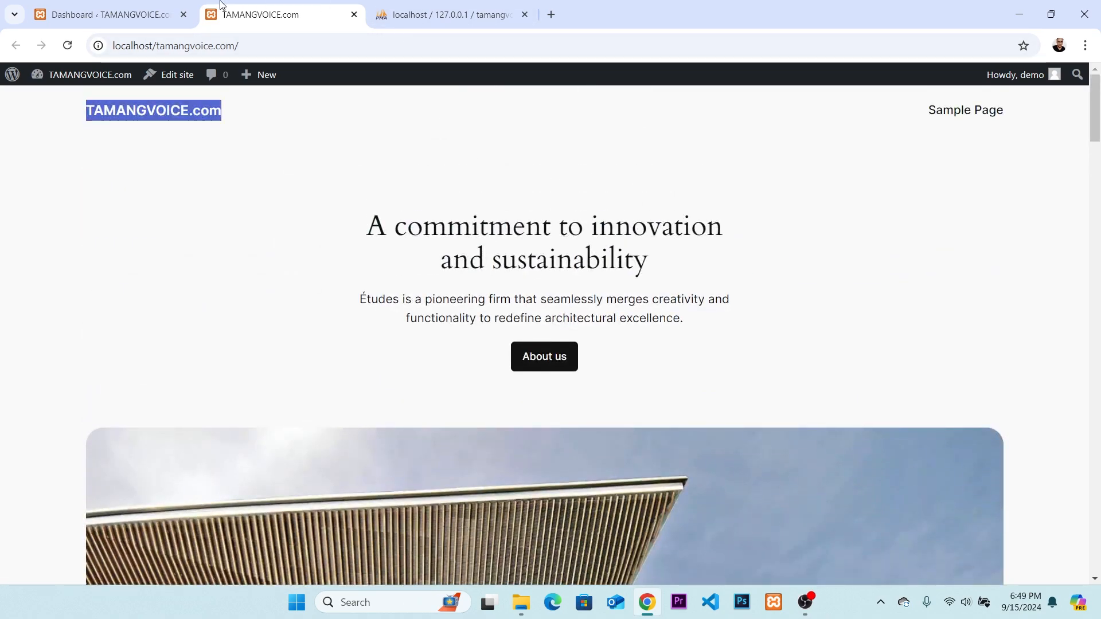
# Return to the admin dashboard and look through its Home screen, including the widgets further down.
pyautogui.click(137, 10)
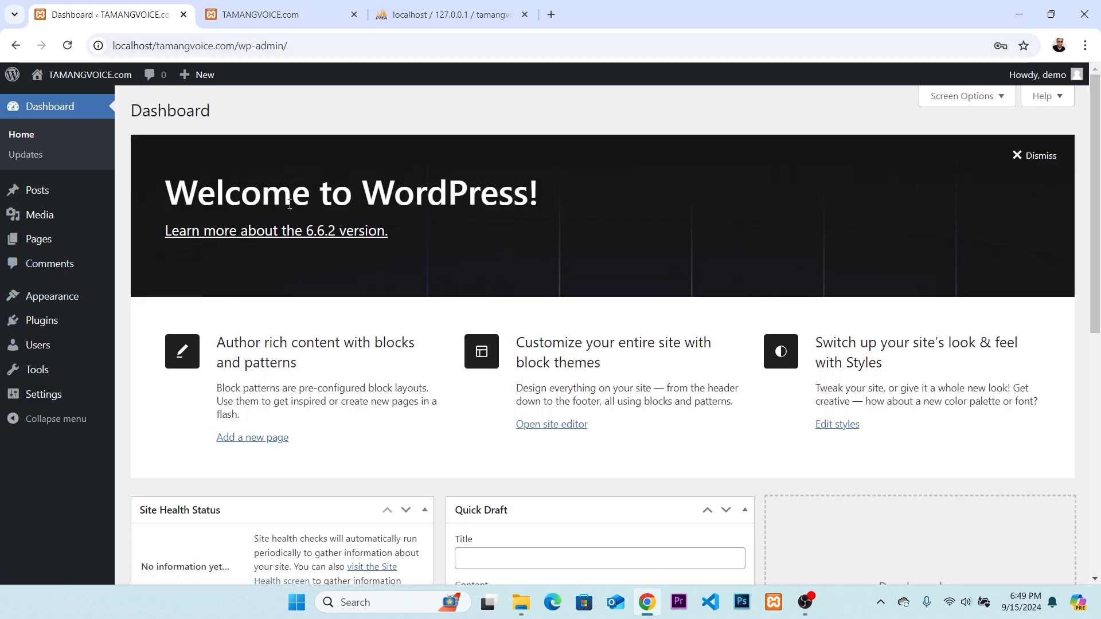
pyautogui.click(56, 107)
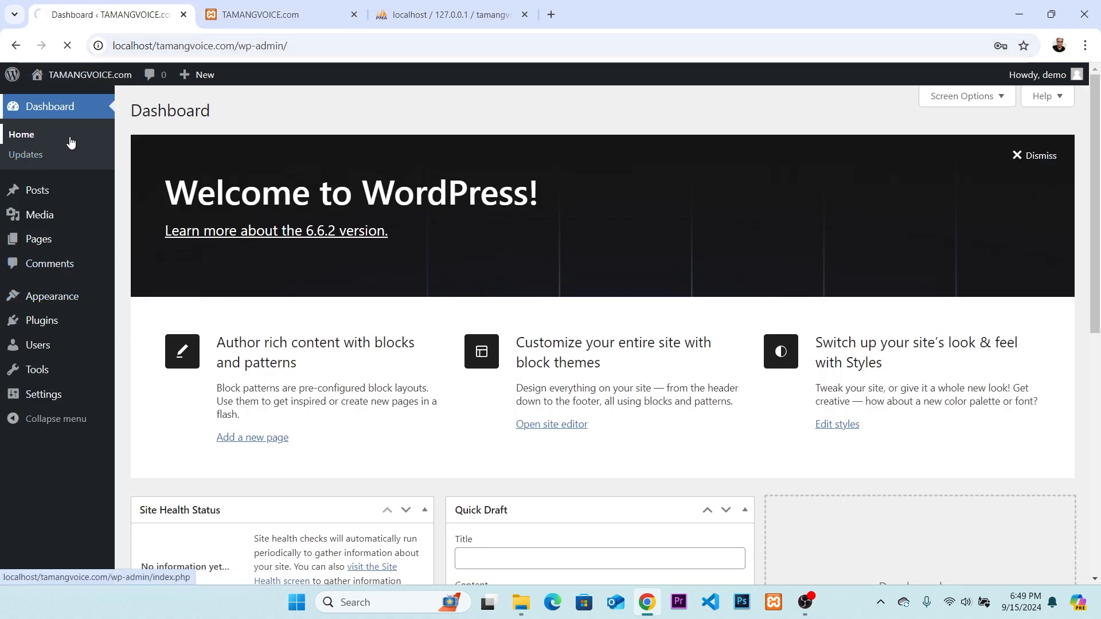
pyautogui.scroll(-8, 625, 287)
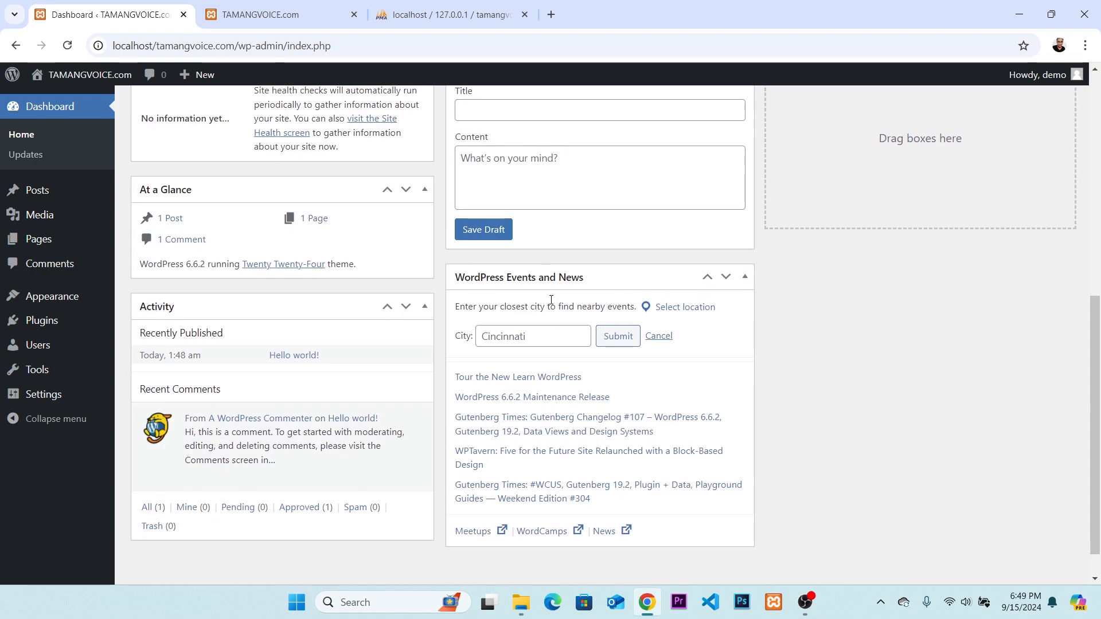
pyautogui.scroll(-1, 552, 300)
pyautogui.moveTo(1096, 419); pyautogui.dragTo(1095, 181)
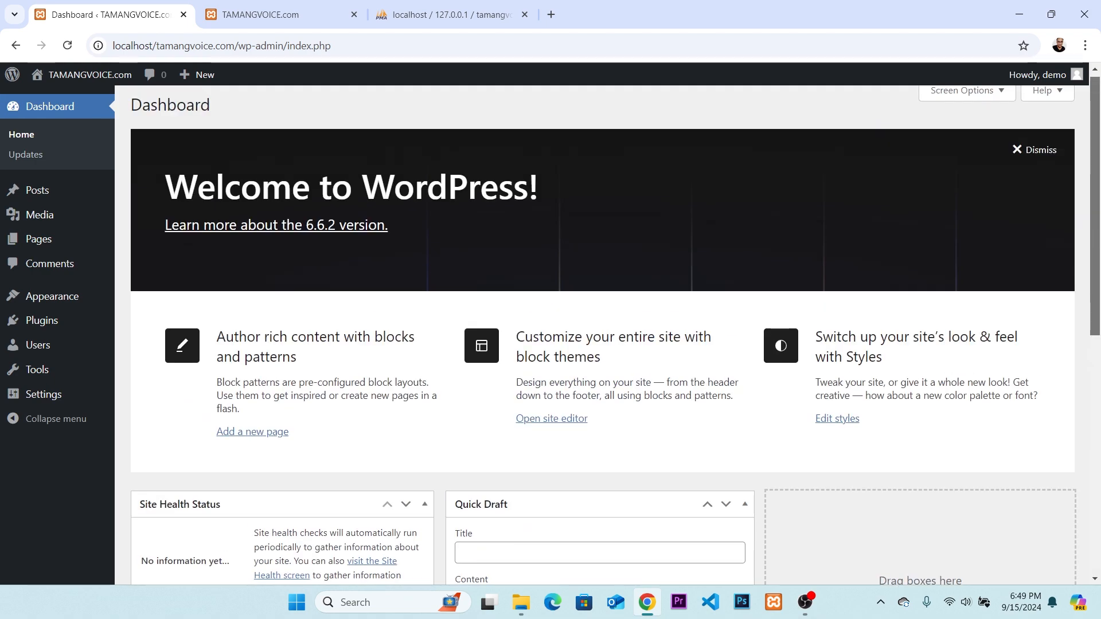
pyautogui.scroll(-7, 602, 321)
pyautogui.scroll(7, 603, 321)
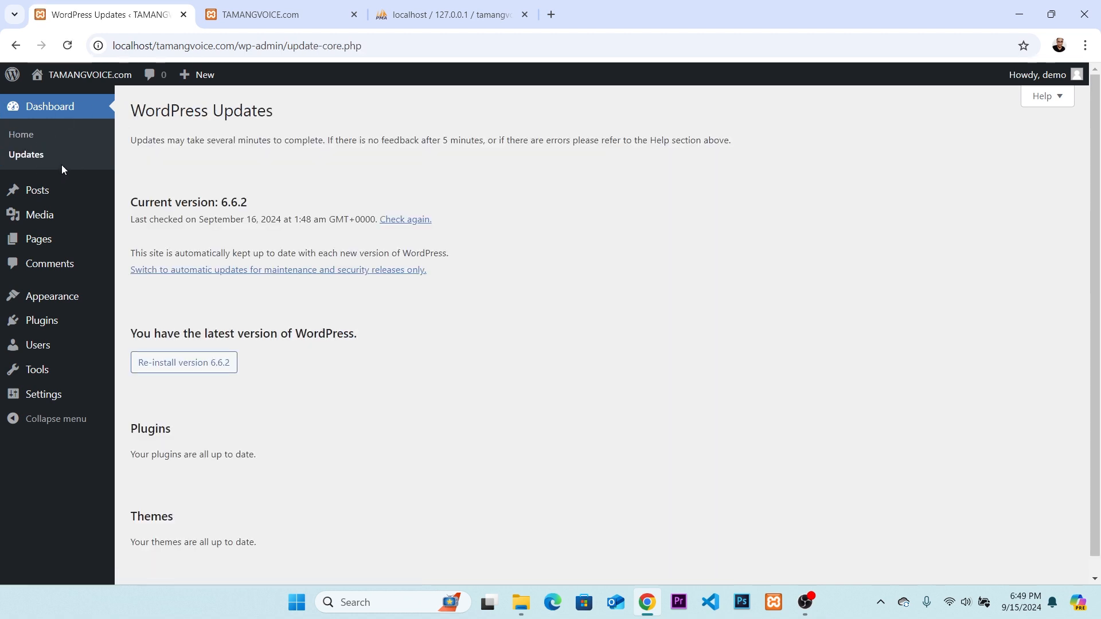
# Open the dashboard's Updates page and examine the update status of WordPress, the plugins and the themes.
pyautogui.moveTo(135, 106); pyautogui.dragTo(468, 432)
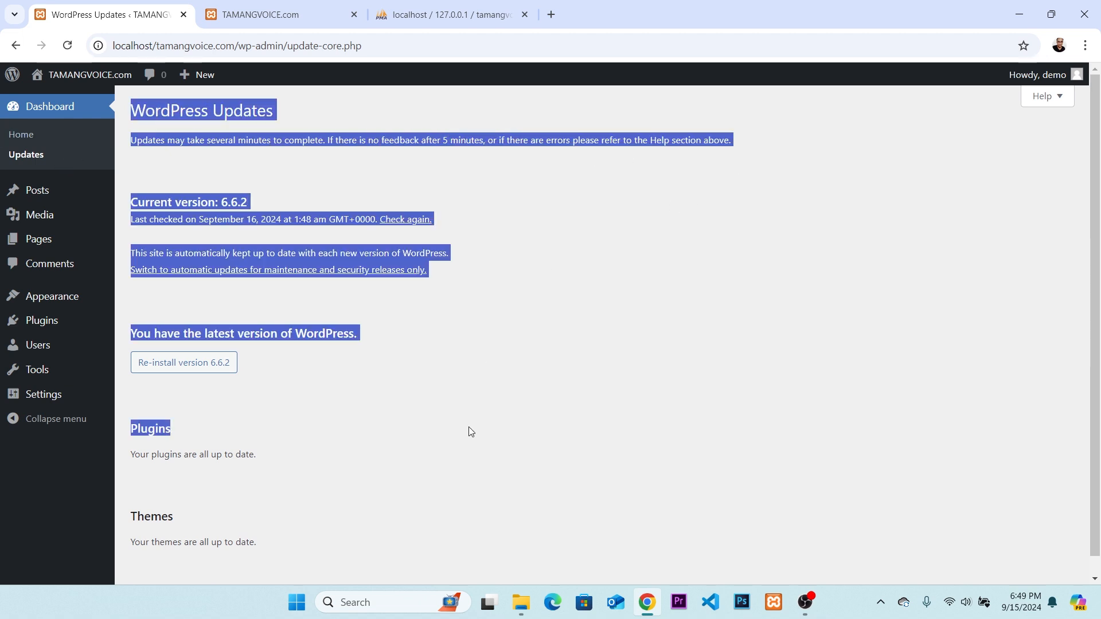
pyautogui.click(489, 432)
pyautogui.moveTo(302, 542); pyautogui.dragTo(133, 119)
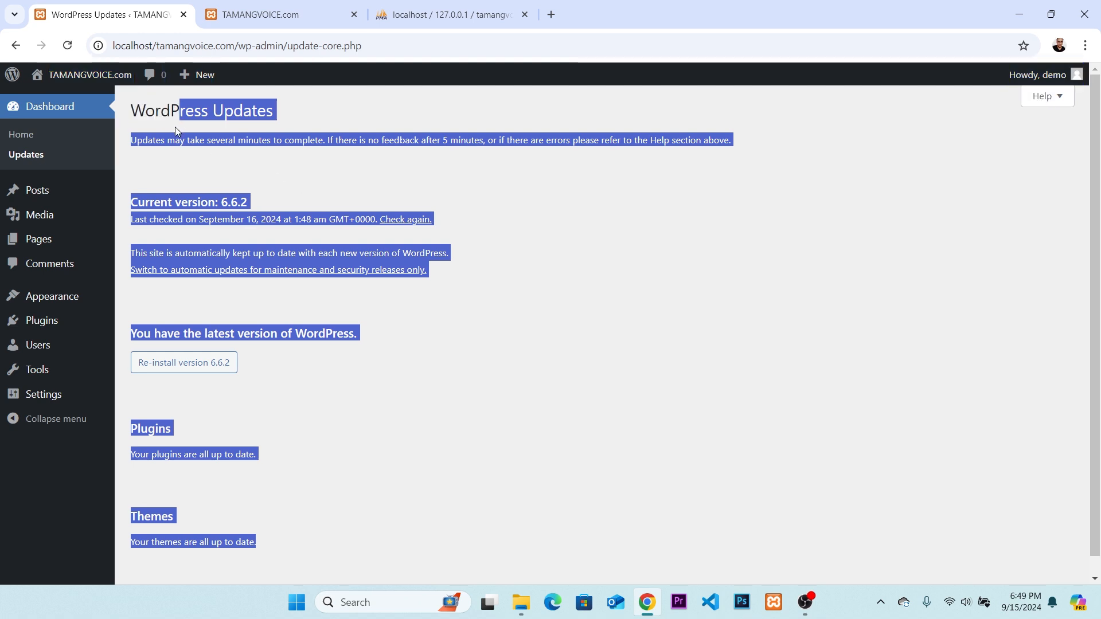
pyautogui.click(296, 182)
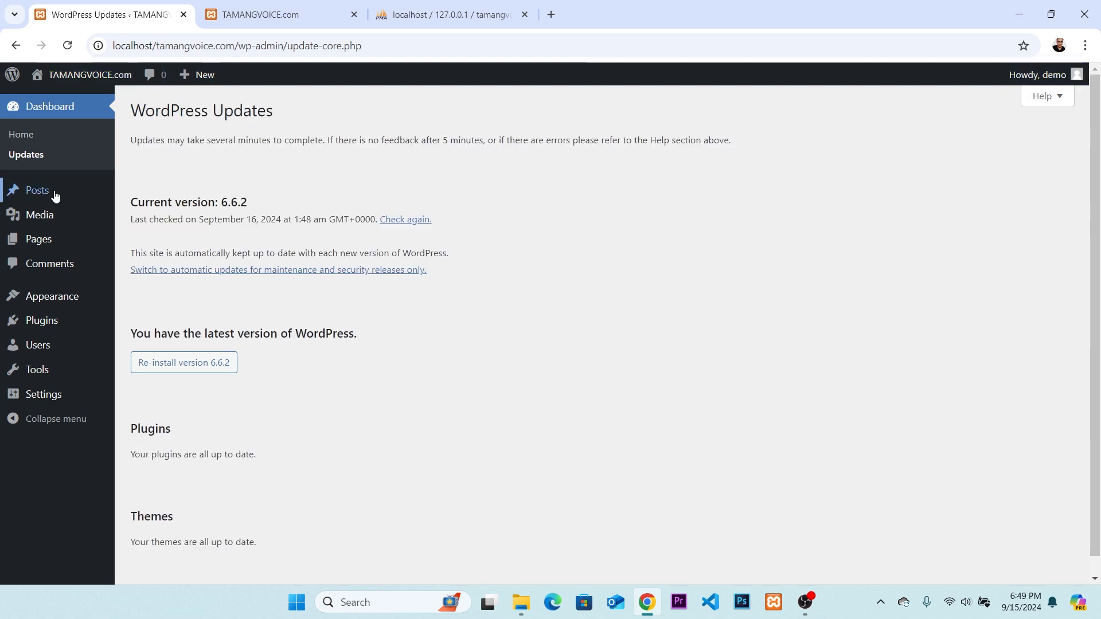
# Open the Posts list, start a new post and page through the block editor's welcome guide until it closes.
pyautogui.moveTo(46, 193)
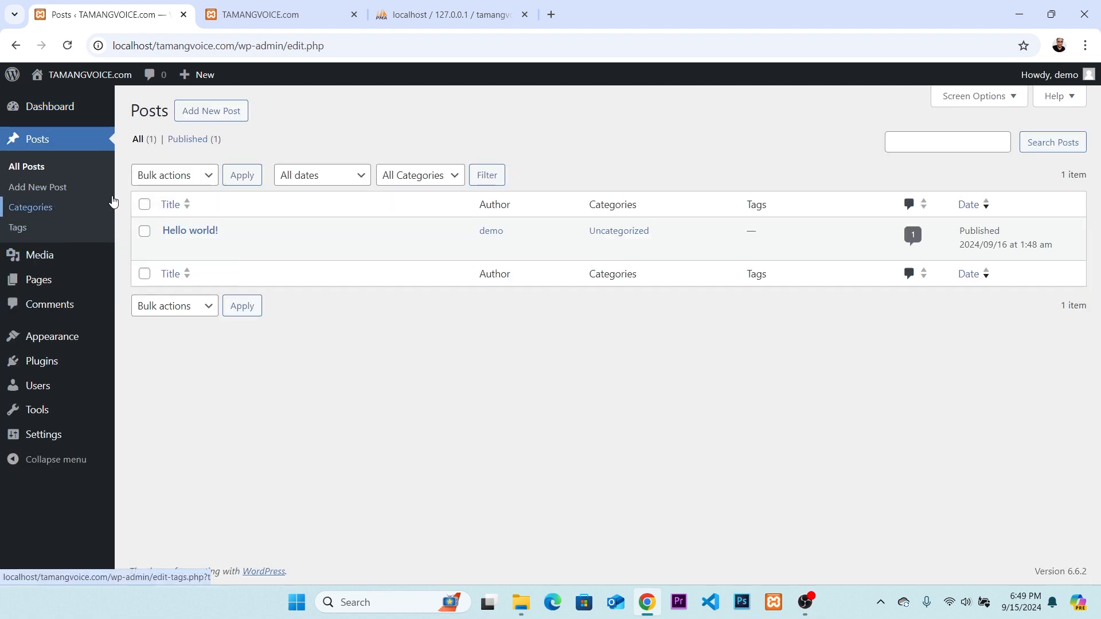
pyautogui.click(46, 194)
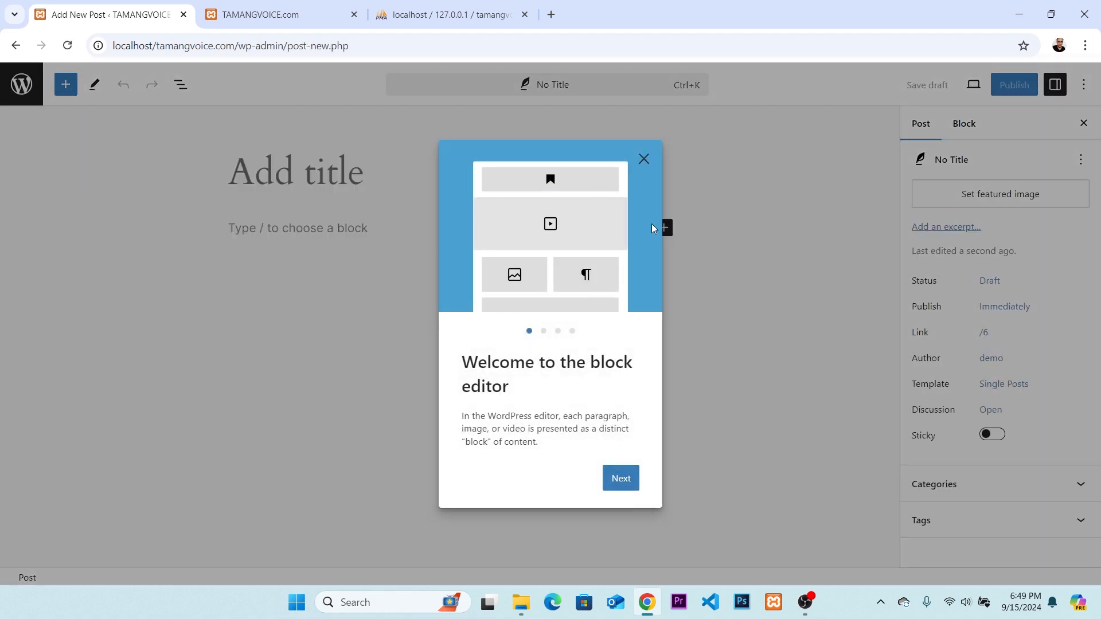
pyautogui.click(624, 479)
pyautogui.click(625, 493)
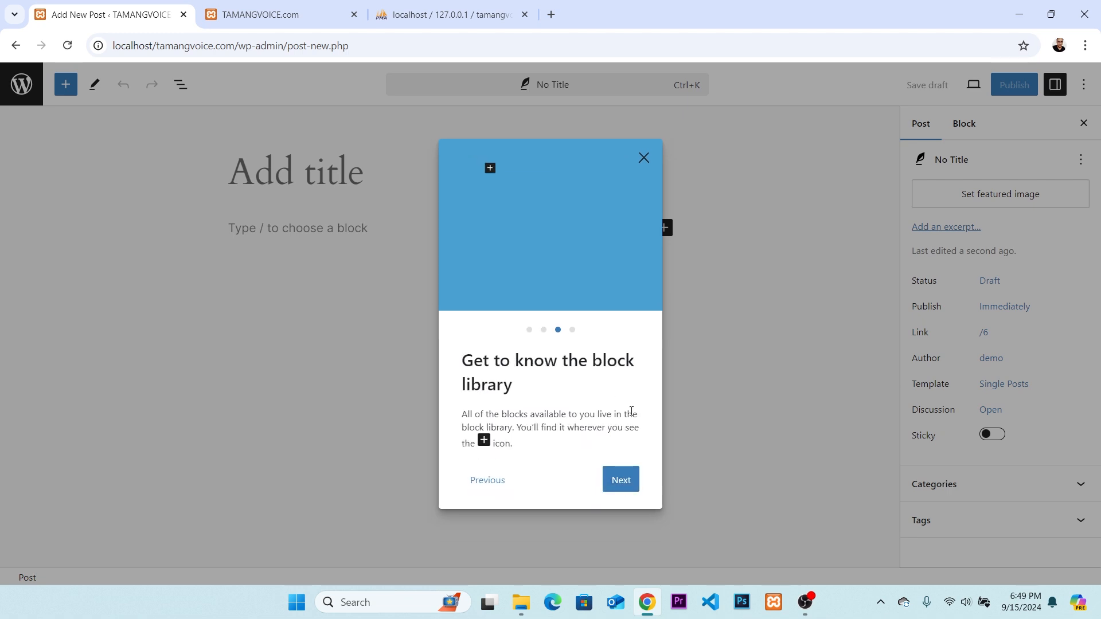
pyautogui.click(625, 488)
pyautogui.click(612, 487)
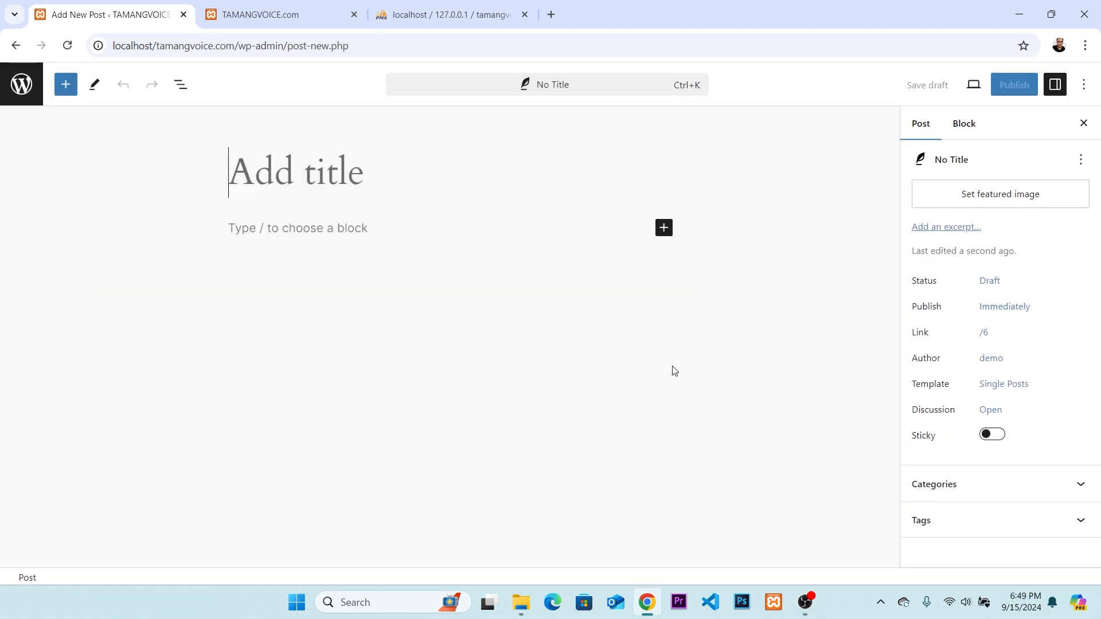
# Leave the new post for the Posts list and look through the post Categories and Tags screens.
pyautogui.click(16, 45)
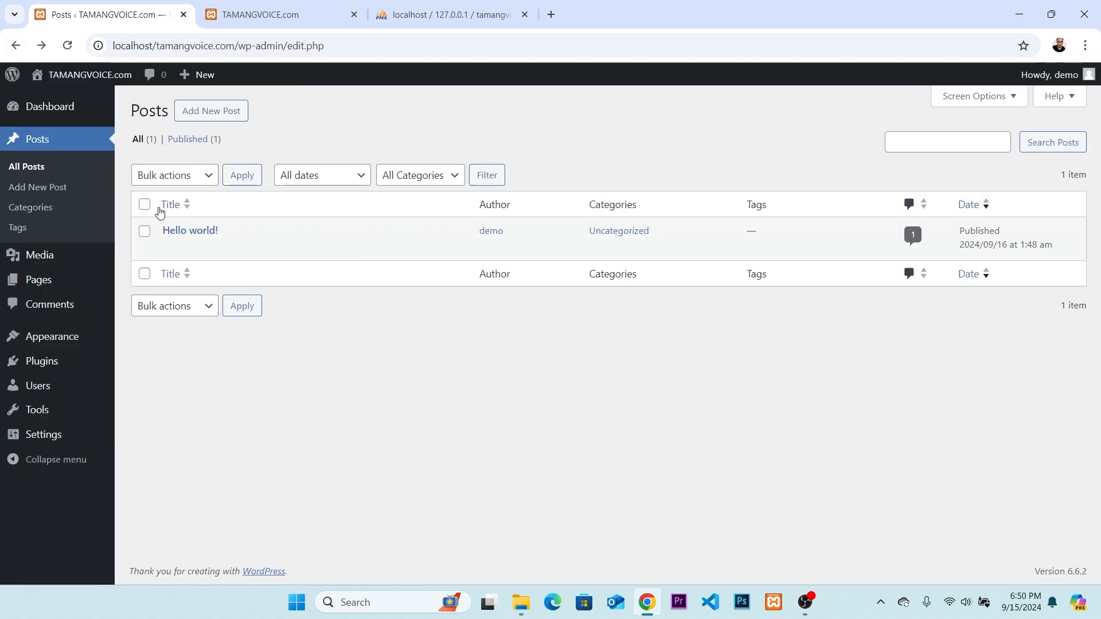
pyautogui.click(43, 208)
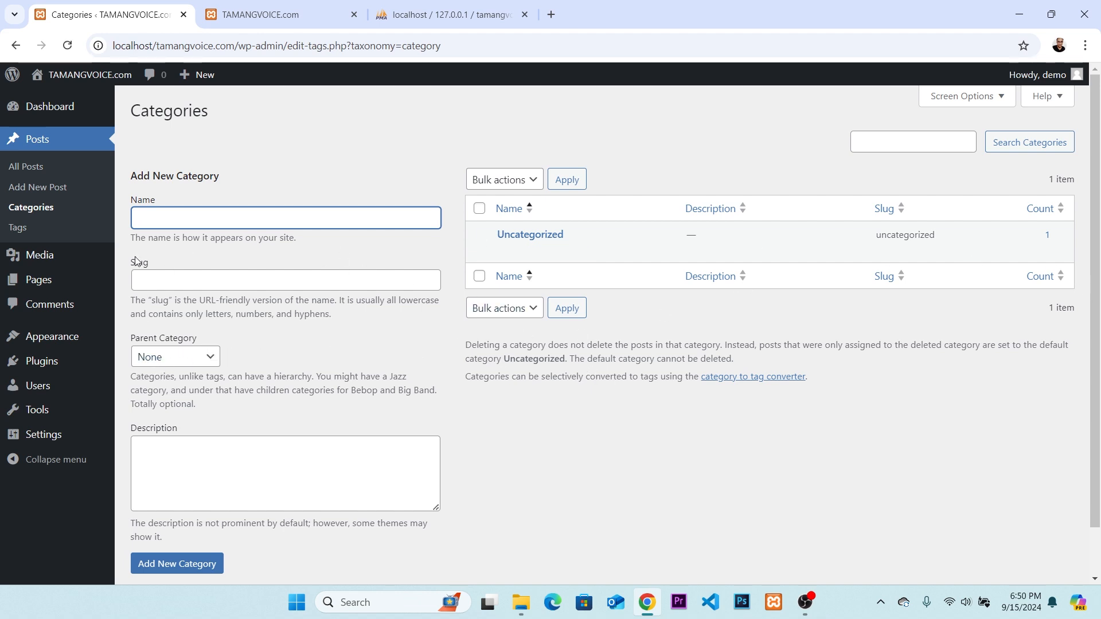
pyautogui.click(18, 229)
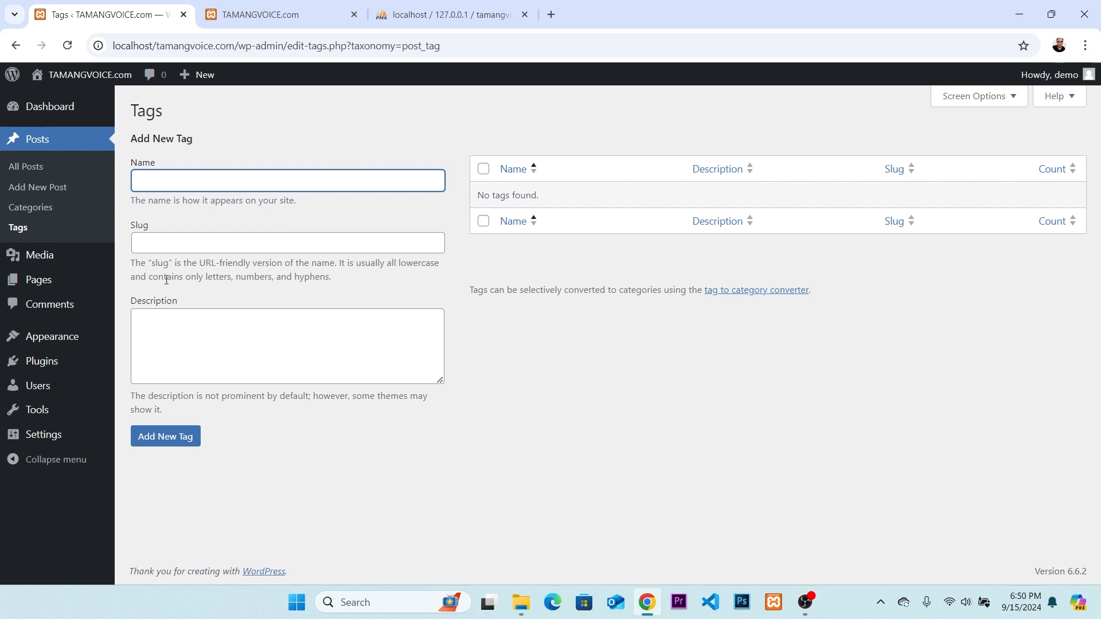
# Look through the Media Library, the list of all pages and the Comments screen.
pyautogui.click(48, 262)
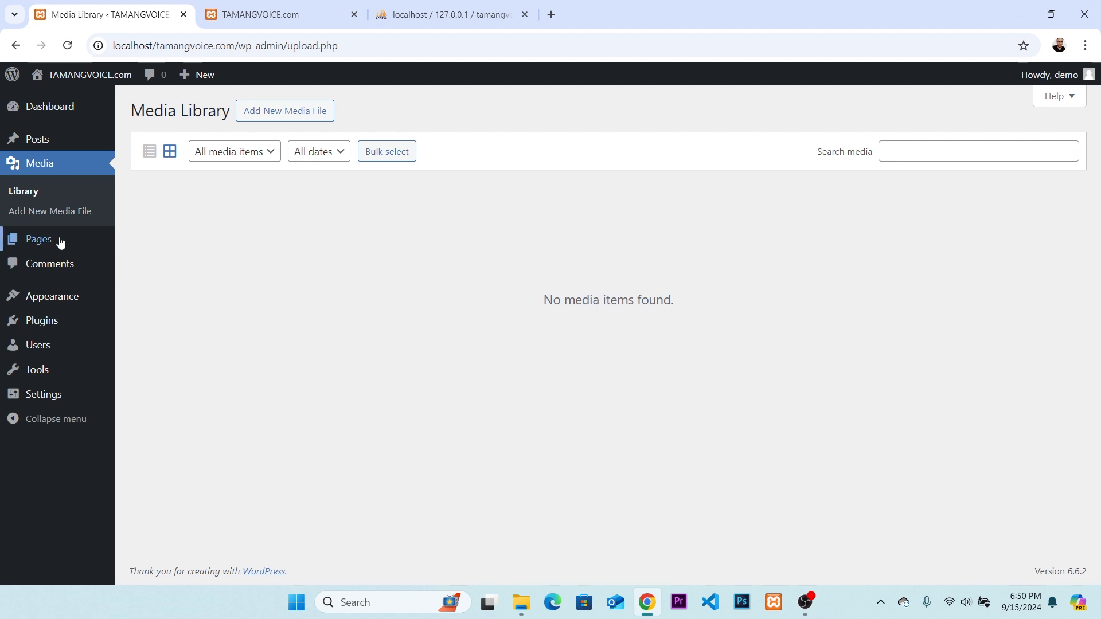
pyautogui.moveTo(58, 244)
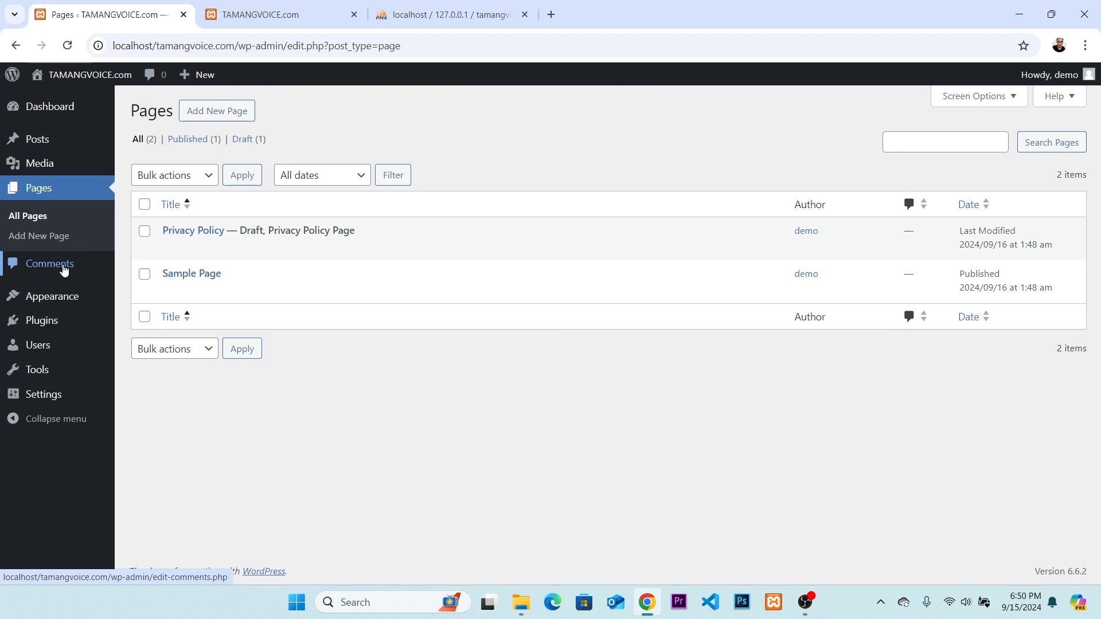
pyautogui.click(64, 264)
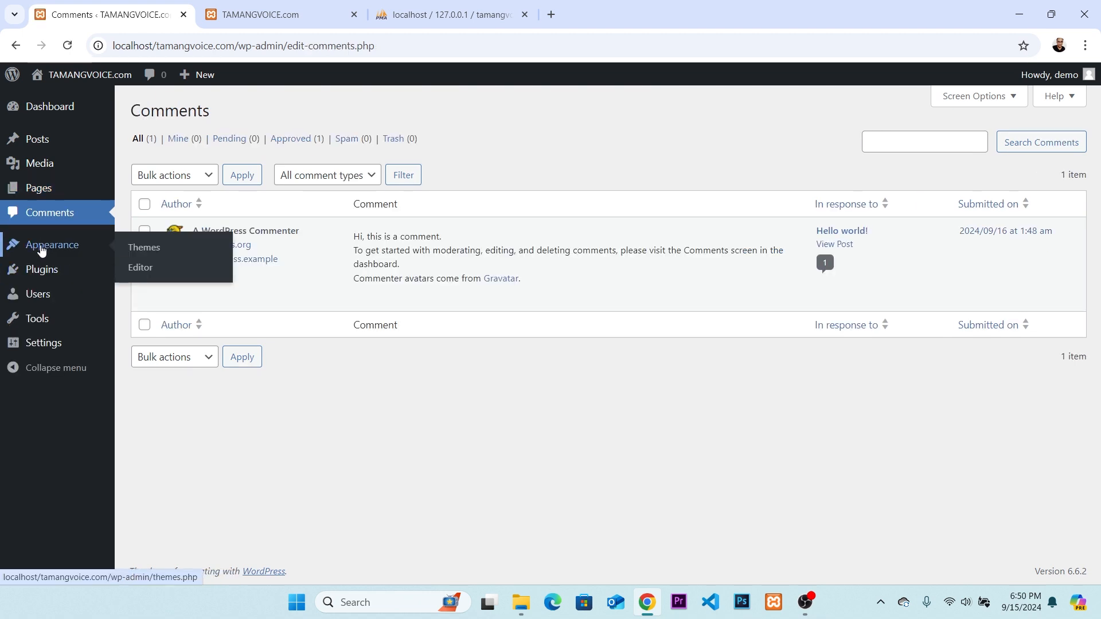
# Open the site's Themes screen and look over the installed themes and the option to add another.
pyautogui.click(40, 248)
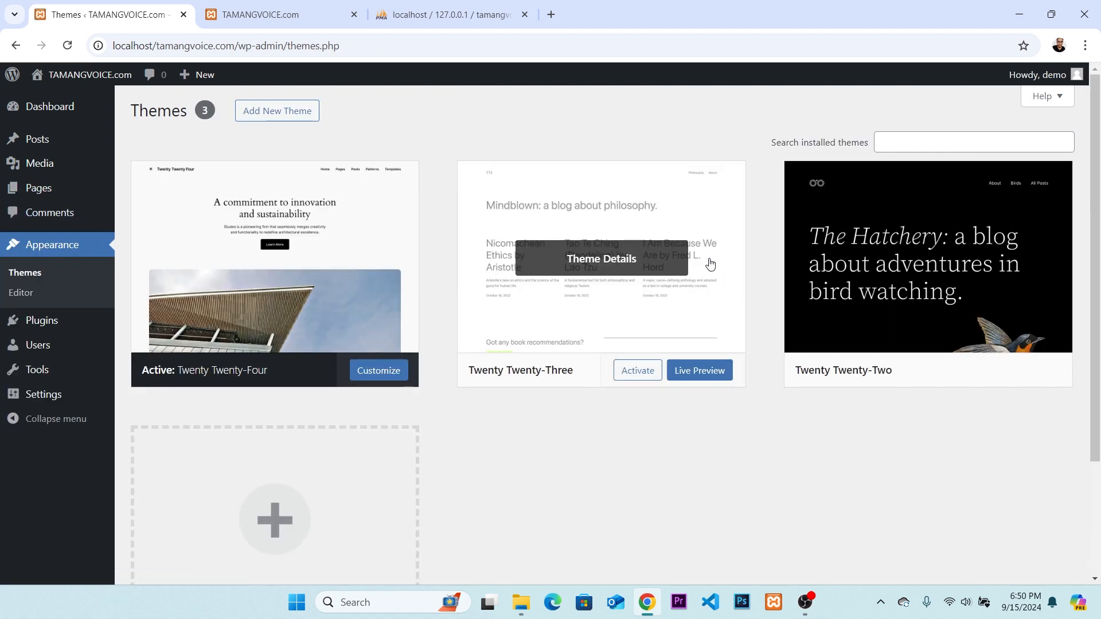
pyautogui.scroll(-1, 706, 298)
pyautogui.scroll(-2, 707, 325)
pyautogui.scroll(3, 327, 315)
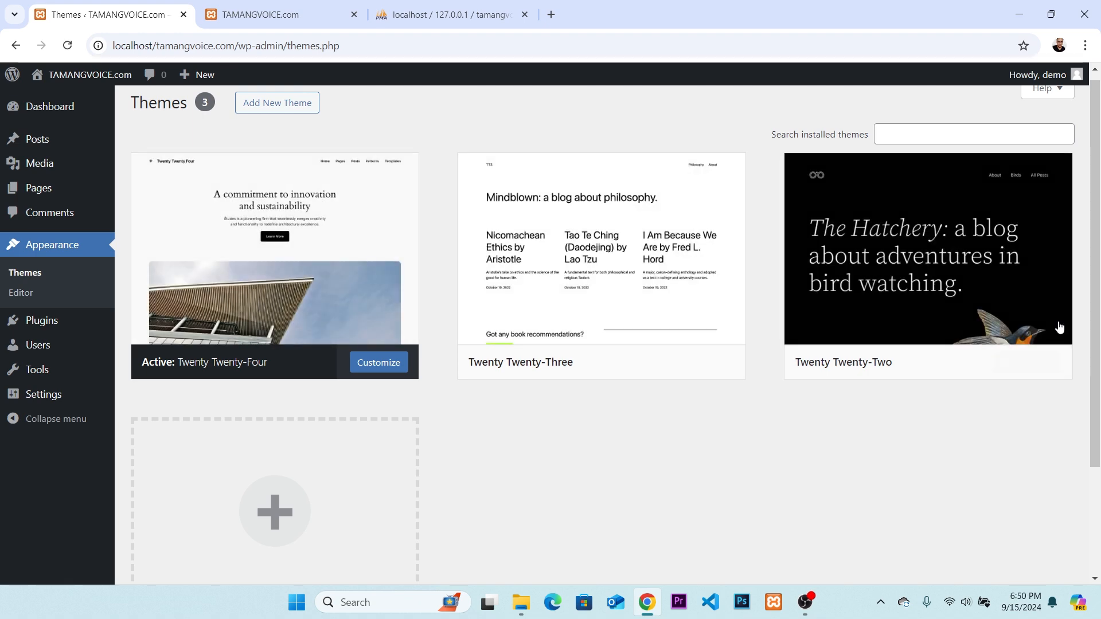
pyautogui.scroll(-1, 801, 333)
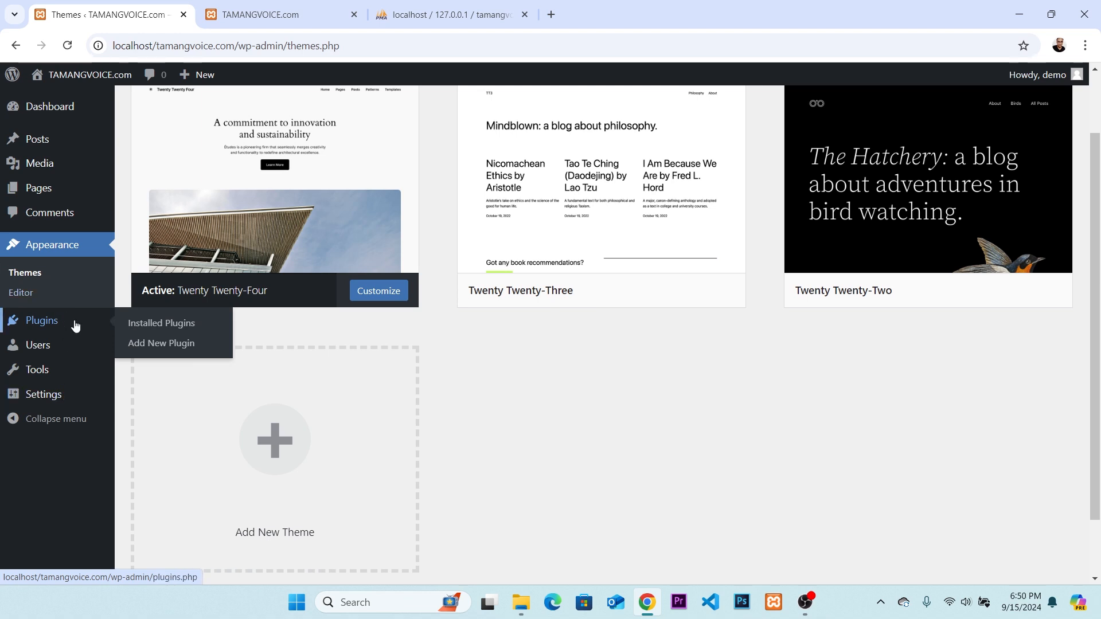
# View the installed plugins, the list of all users and the available tools.
pyautogui.click(55, 322)
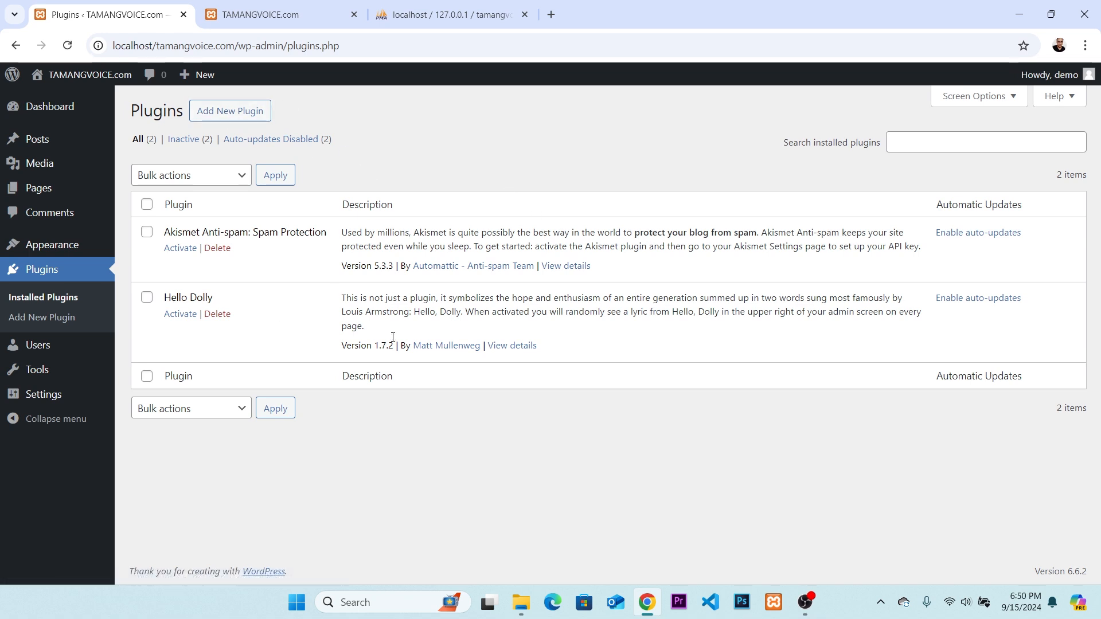
pyautogui.click(26, 348)
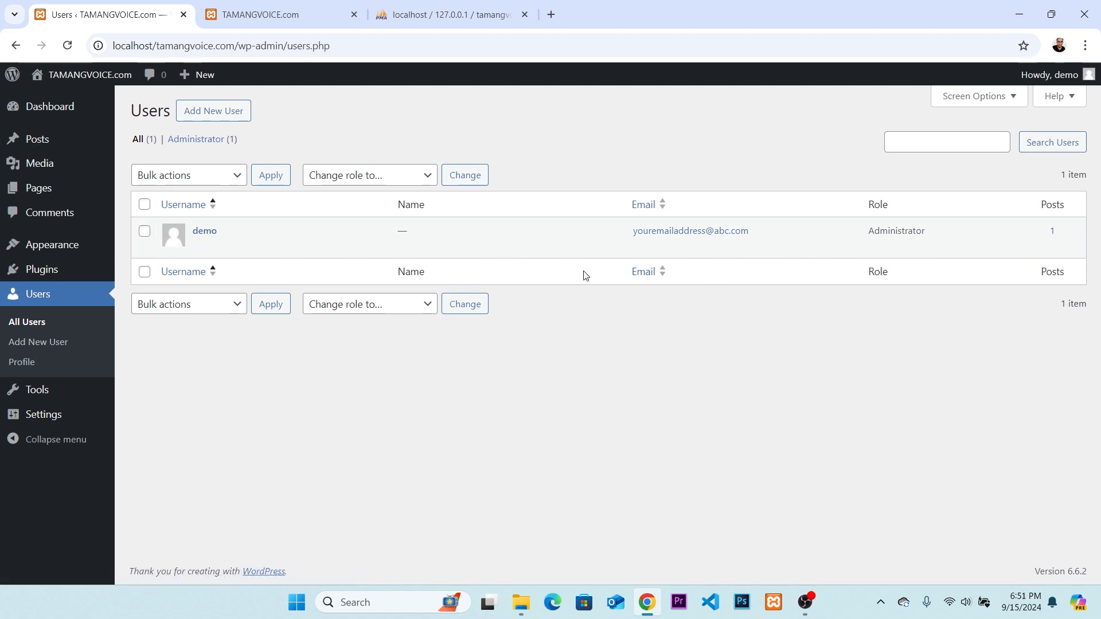
pyautogui.click(36, 390)
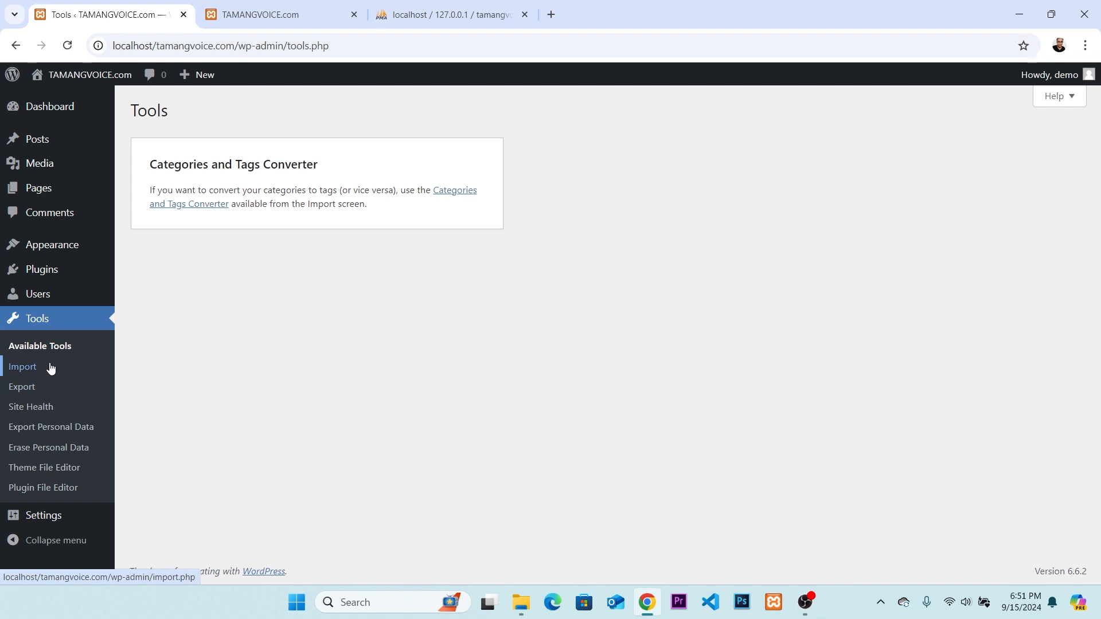
# Open the General settings and review them from the site addresses down to the date and time formats.
pyautogui.click(38, 518)
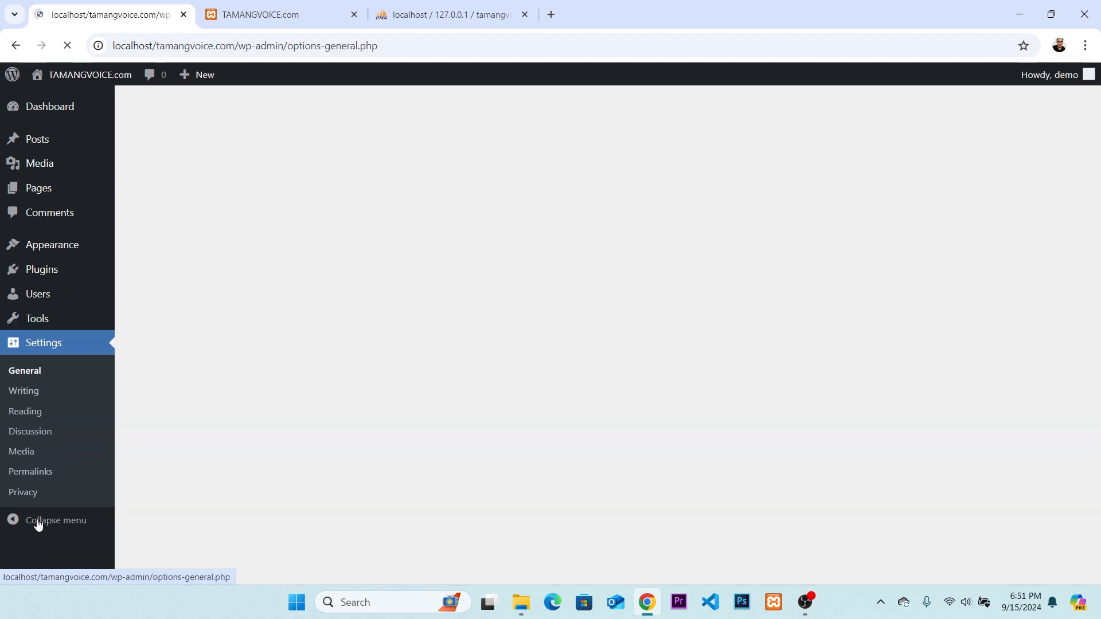
pyautogui.scroll(-3, 330, 184)
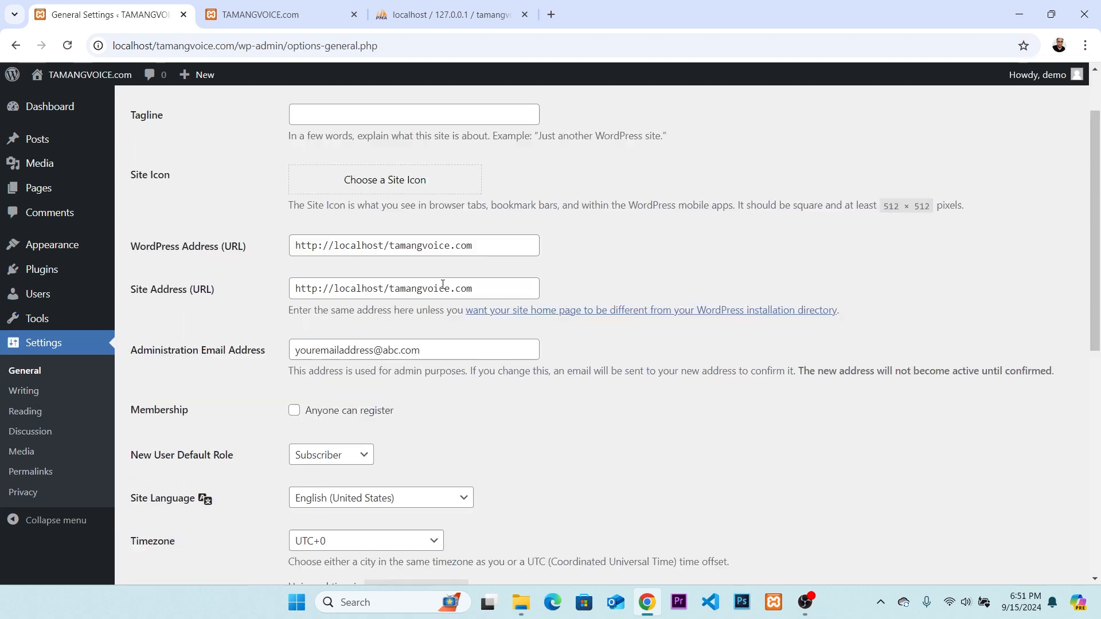
pyautogui.scroll(-8, 457, 248)
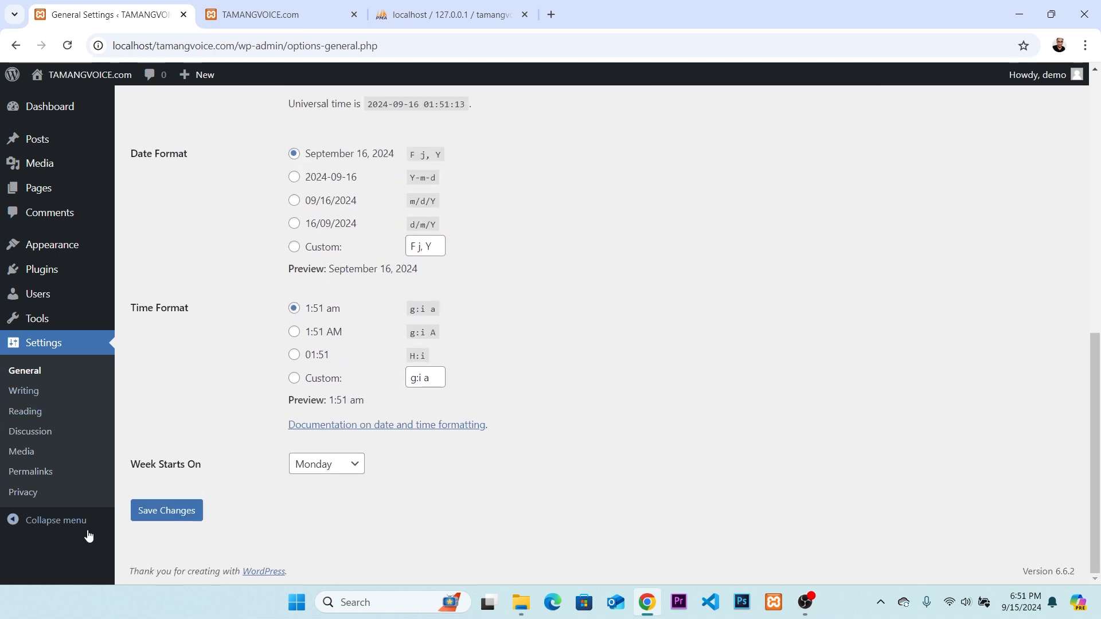
# Collapse the admin navigation and switch to the browser tab showing the TAMANGVOICE.com site.
pyautogui.click(61, 525)
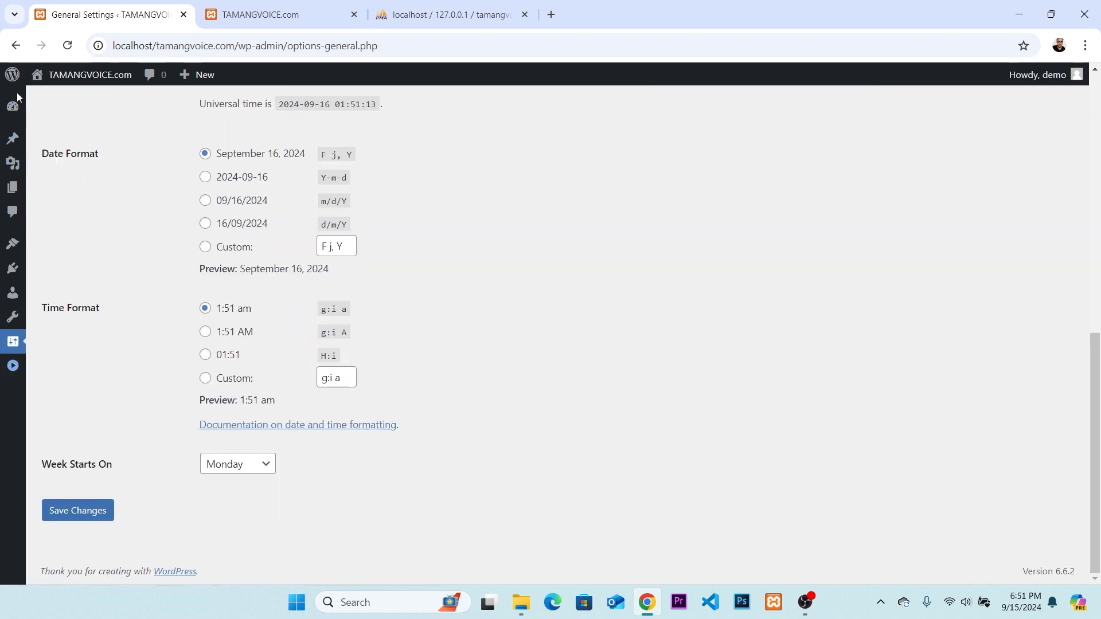
pyautogui.click(315, 8)
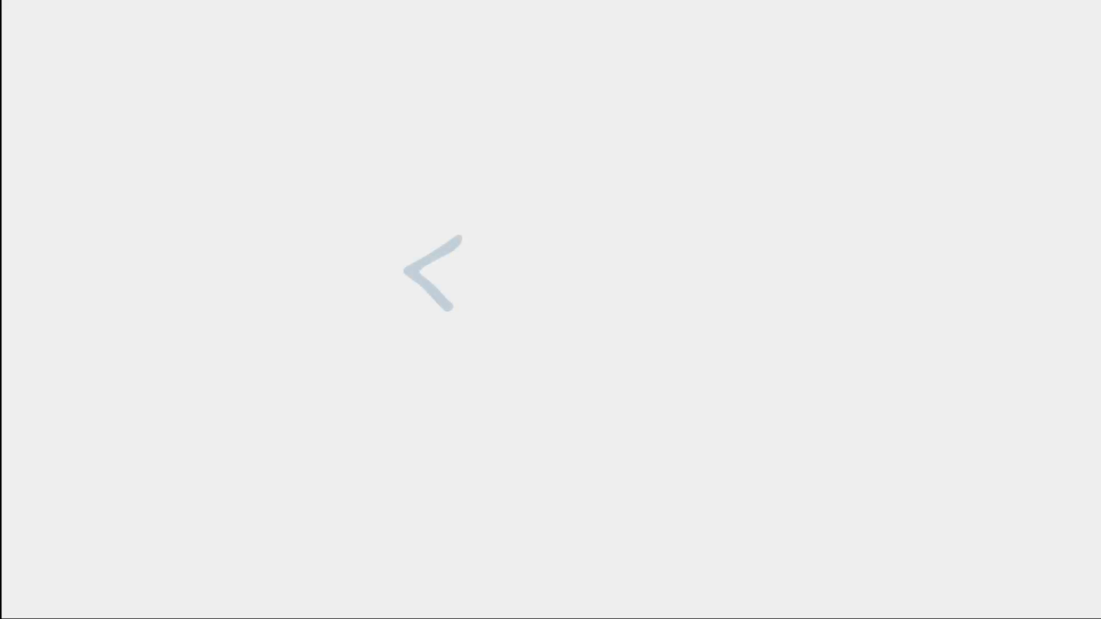